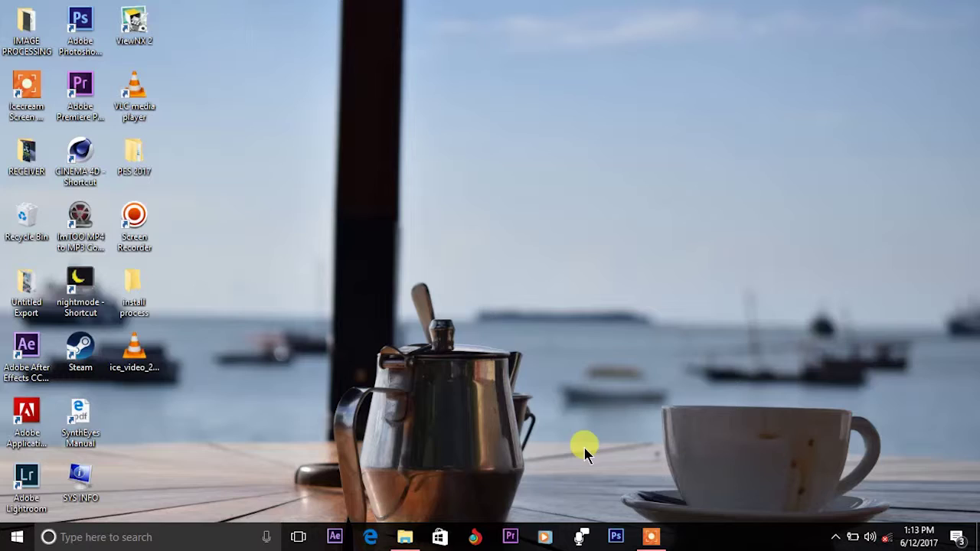
Launch Premiere Pro and create a new project named 'kujitoa copy' from the Welcome screen
{"action": "left_click", "coordinate": [510, 537]}
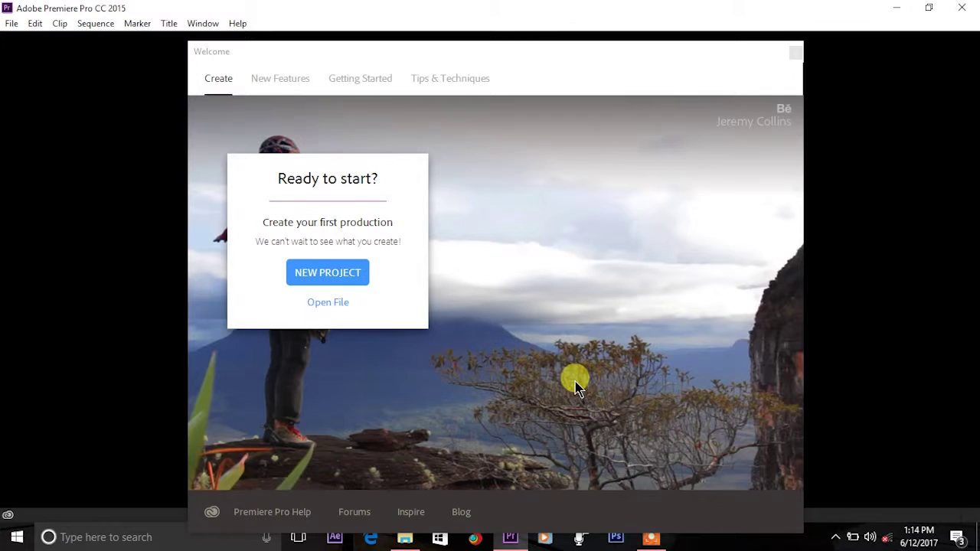
{"action": "left_click", "coordinate": [329, 275]}
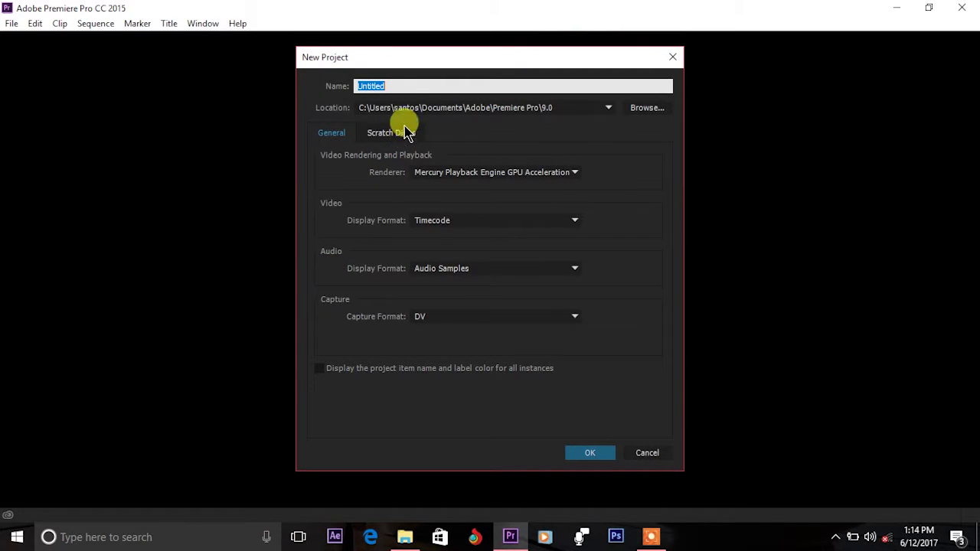
{"action": "type", "text": "kujitoa copy"}
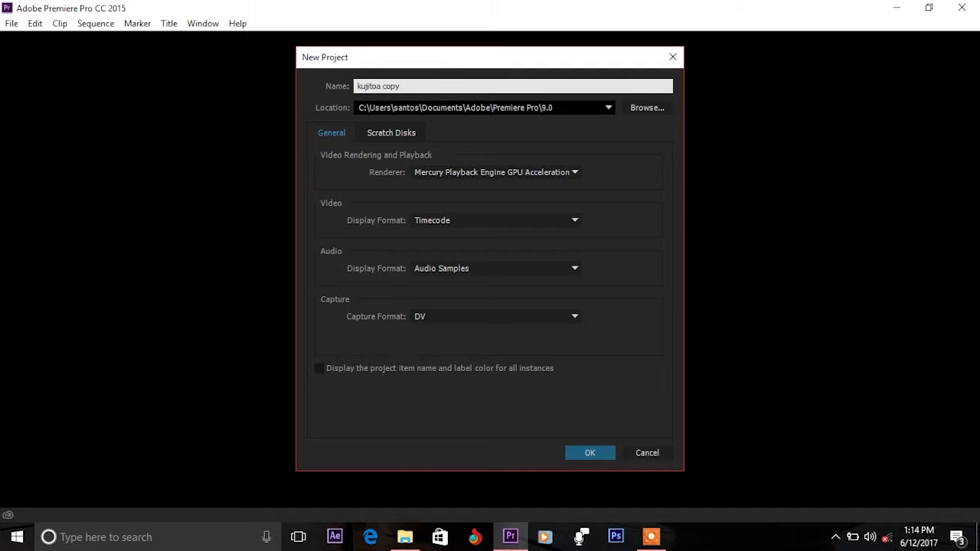
{"action": "left_click", "coordinate": [596, 452]}
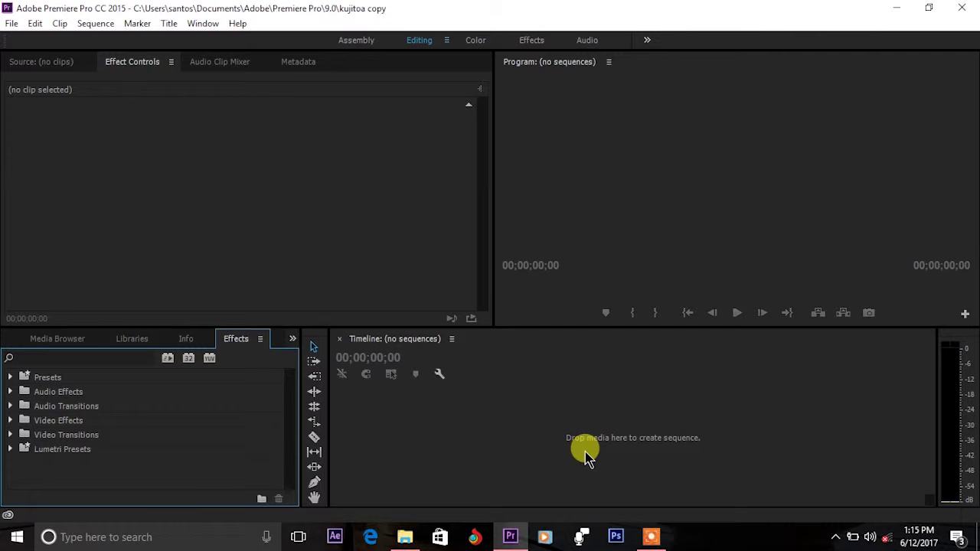
Choose File > Import to bring up the media import window
{"action": "left_click", "coordinate": [12, 24]}
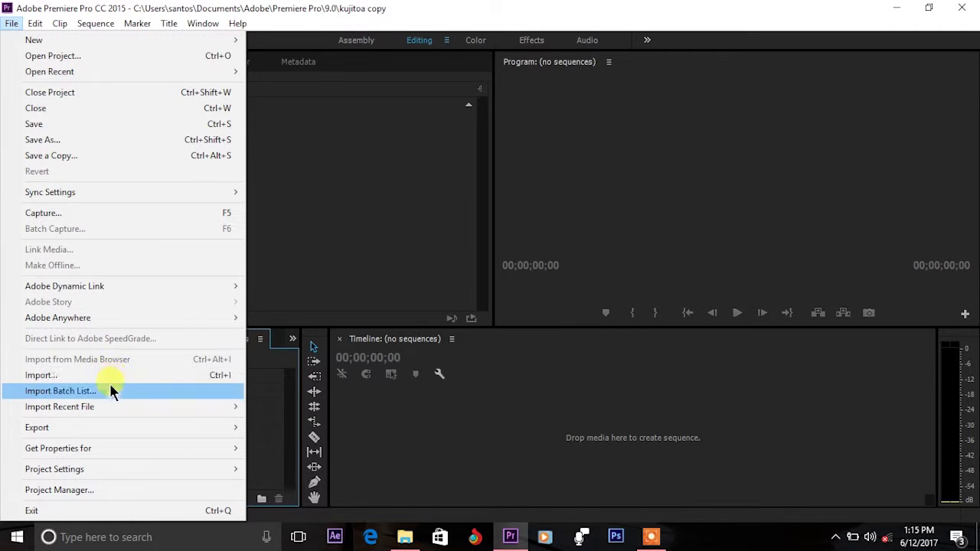
{"action": "mouse_move", "coordinate": [112, 407]}
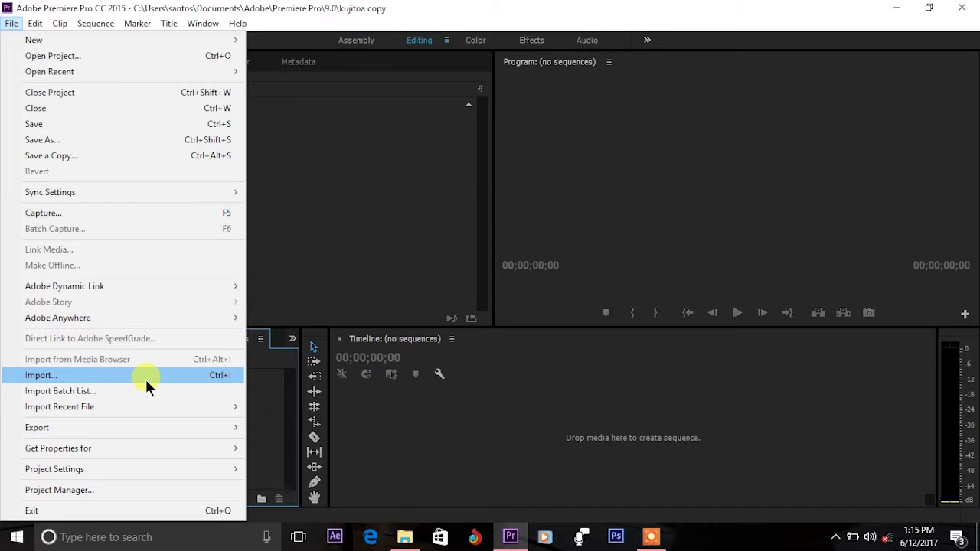
{"action": "left_click", "coordinate": [146, 382]}
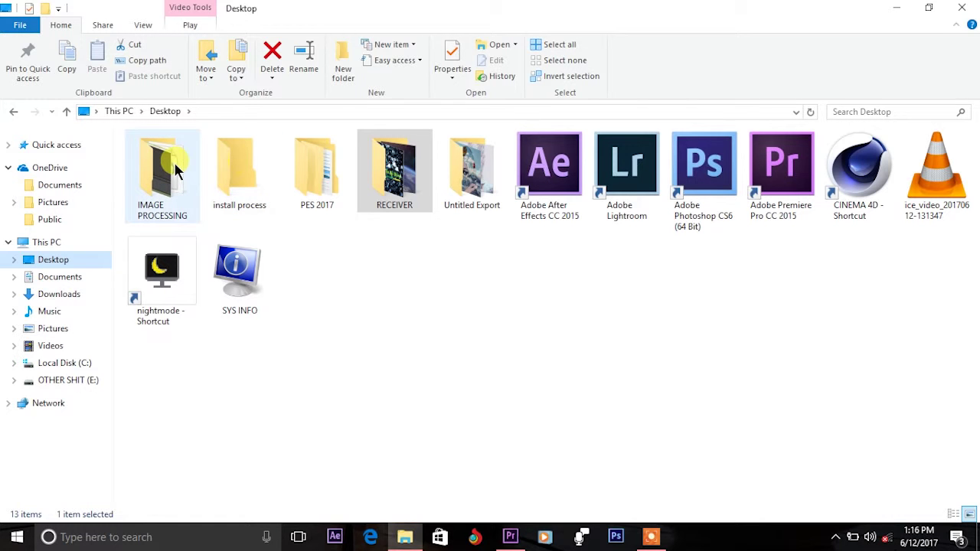
Open IMAGE PROCESSING > RECEIVER MEDIA and drag the DSC_0335 clip toward Premiere
{"action": "double_click", "coordinate": [175, 170]}
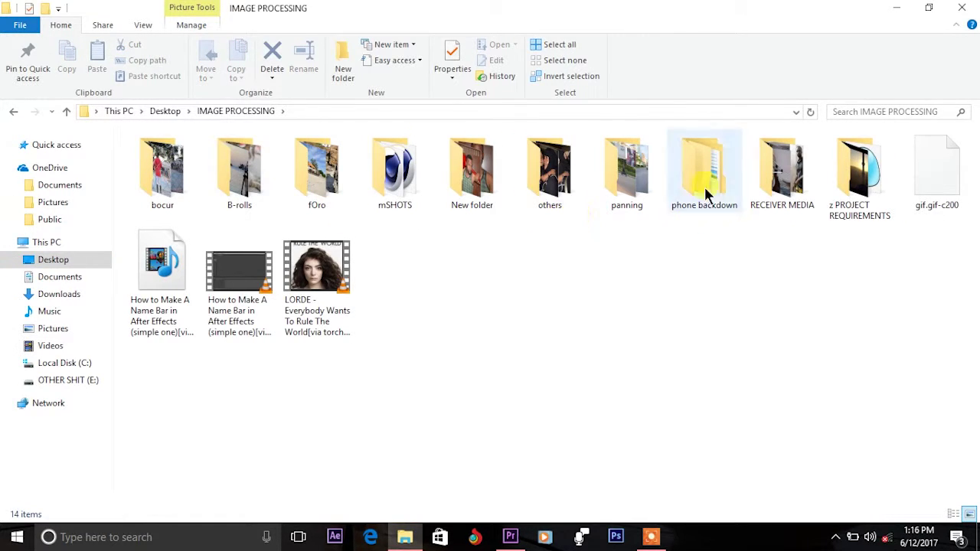
{"action": "left_click", "coordinate": [774, 191]}
{"action": "double_click", "coordinate": [772, 191]}
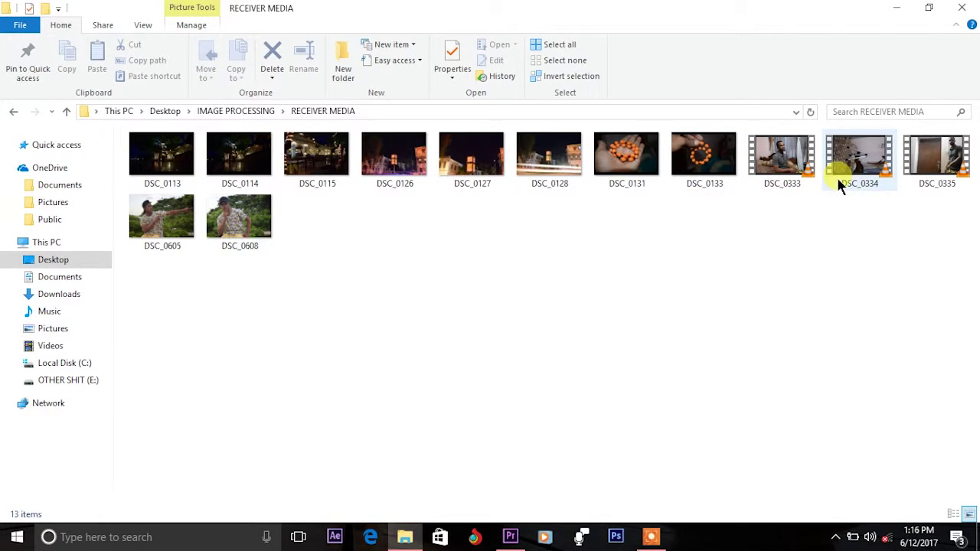
{"action": "mouse_move", "coordinate": [941, 157]}
{"action": "left_mouse_down"}
{"action": "mouse_move", "coordinate": [798, 394]}
{"action": "mouse_move", "coordinate": [518, 538]}
{"action": "left_mouse_up"}
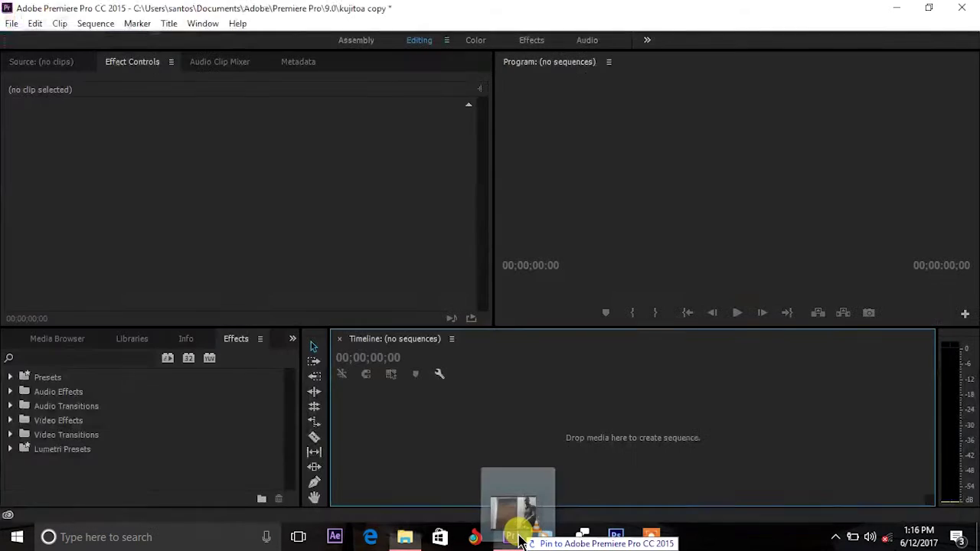
Drop DSC_0335 into the Timeline to create its sequence and scrub a few seconds in
{"action": "left_click_drag", "start_coordinate": [518, 537], "coordinate": [500, 443]}
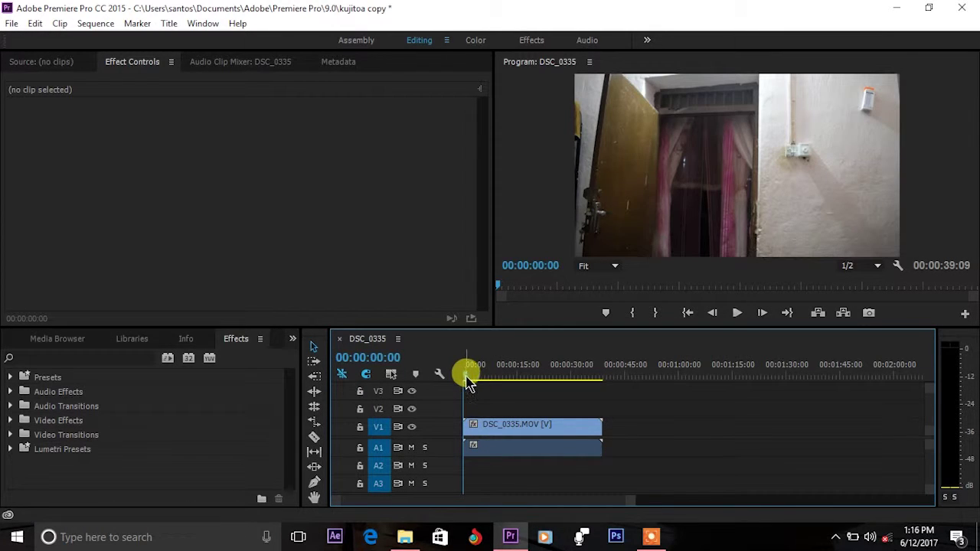
{"action": "mouse_move", "coordinate": [469, 380]}
{"action": "left_mouse_down"}
{"action": "mouse_move", "coordinate": [550, 385]}
{"action": "mouse_move", "coordinate": [465, 374]}
{"action": "left_mouse_up"}
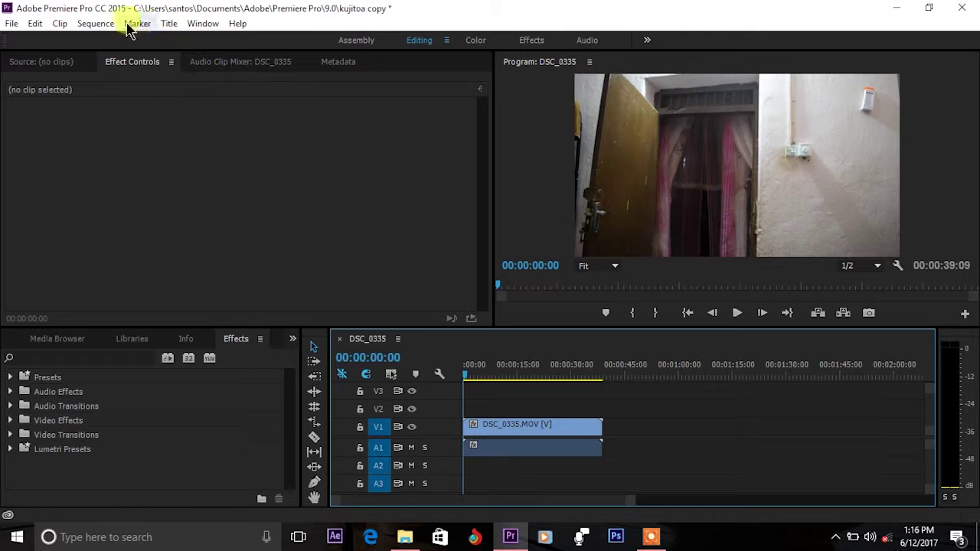
{"action": "left_click", "coordinate": [97, 23]}
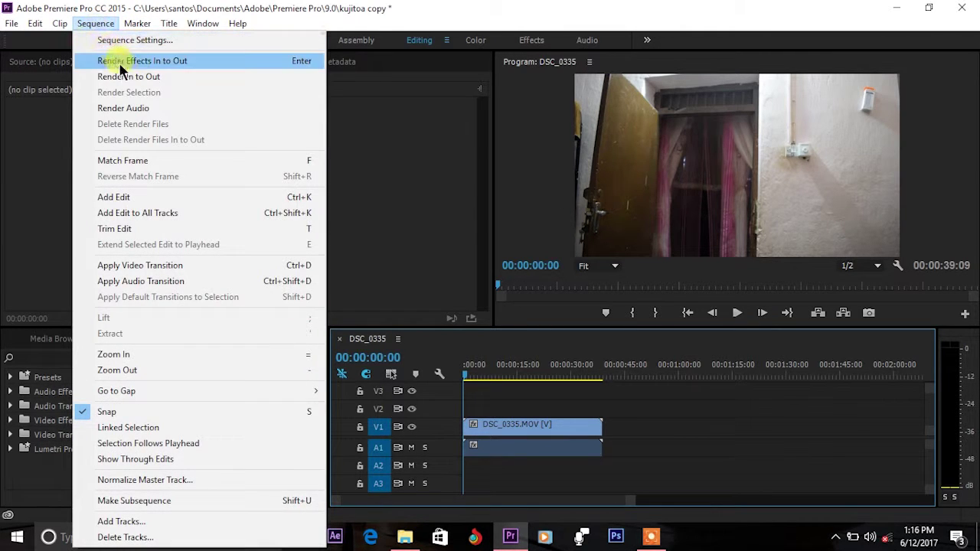
Render the DSC_0335 sequence's effects from In to Out
{"action": "left_click", "coordinate": [131, 77]}
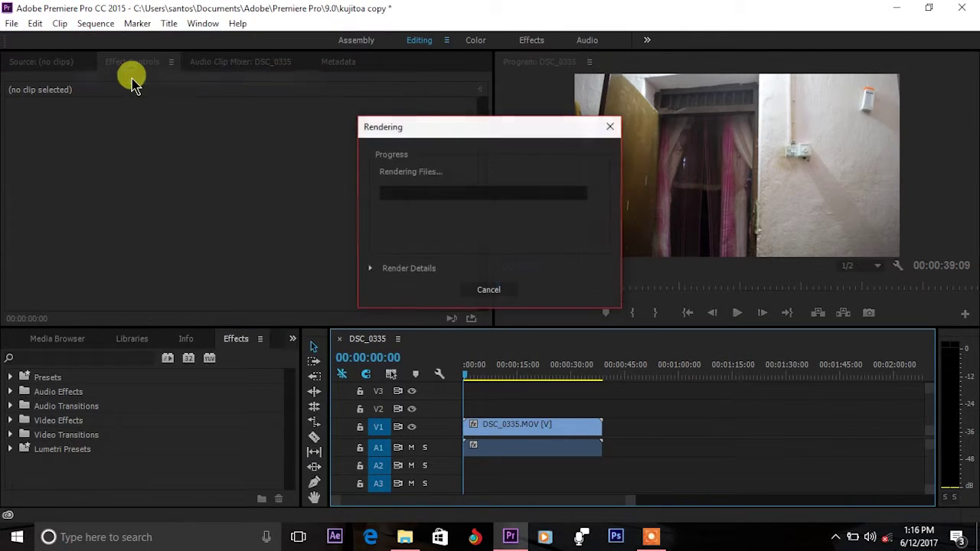
{"action": "left_click", "coordinate": [655, 538]}
{"action": "left_click", "coordinate": [507, 513]}
{"action": "left_click", "coordinate": [511, 478]}
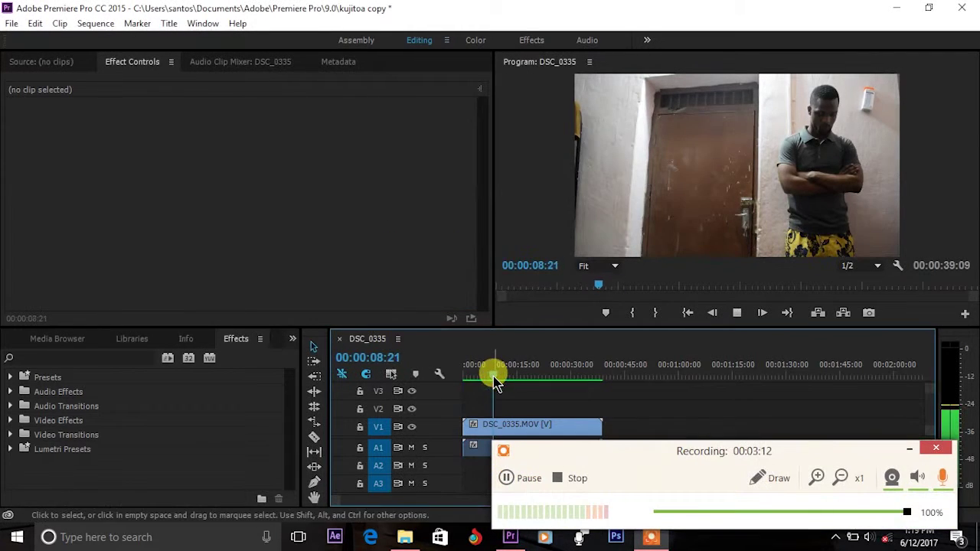
Play the sequence from the start, checking frames around 19 and 2.5 seconds
{"action": "left_click_drag", "start_coordinate": [493, 376], "coordinate": [455, 376]}
{"action": "left_click", "coordinate": [737, 320]}
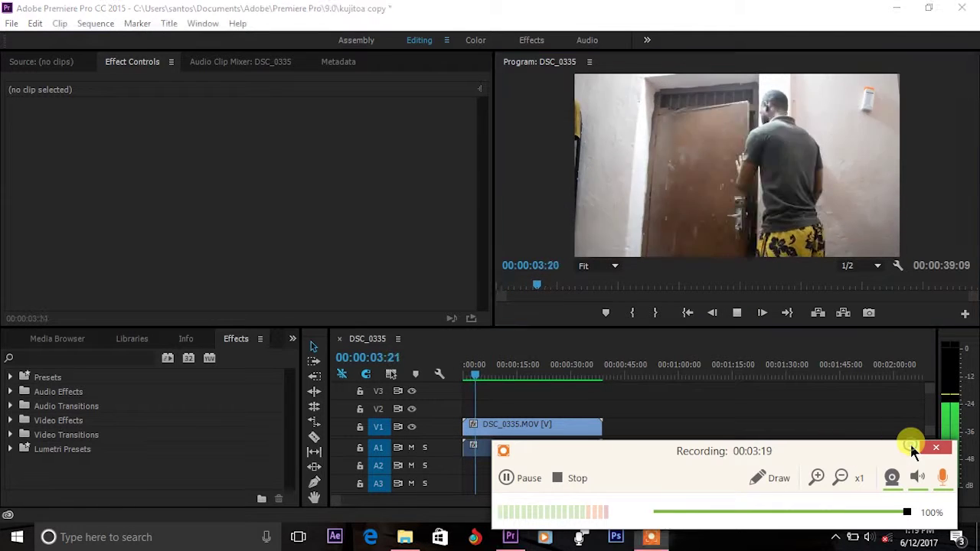
{"action": "left_click", "coordinate": [912, 447]}
{"action": "left_click_drag", "start_coordinate": [489, 375], "coordinate": [531, 376]}
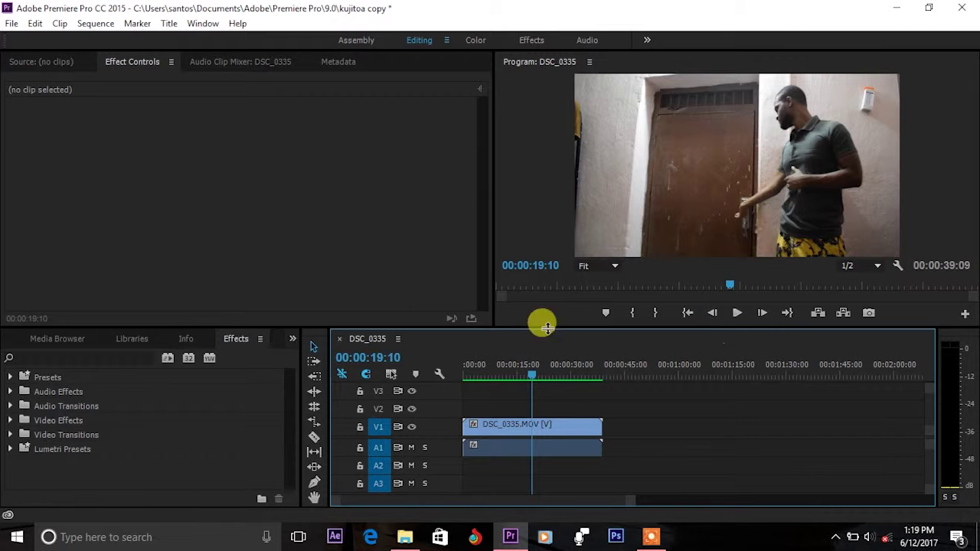
{"action": "left_click", "coordinate": [475, 374]}
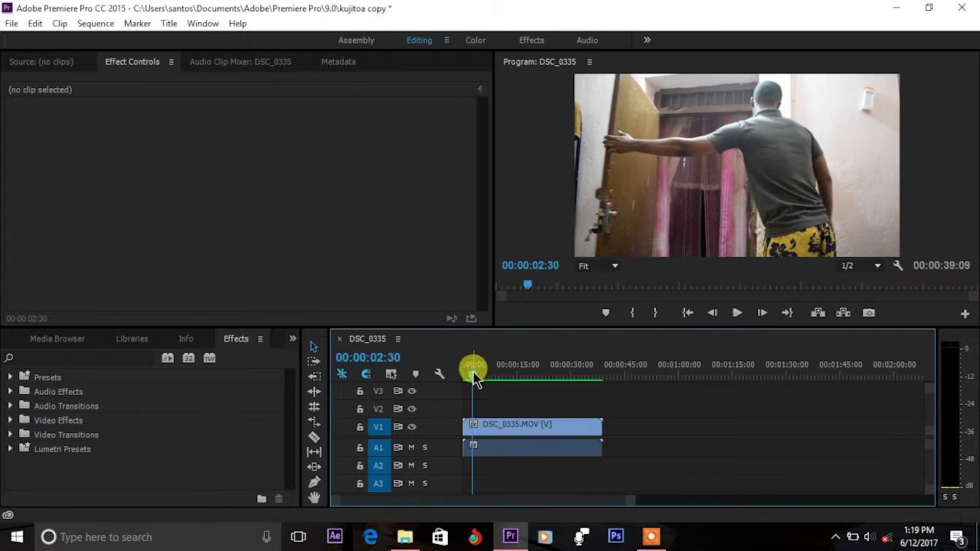
{"action": "left_click", "coordinate": [736, 314]}
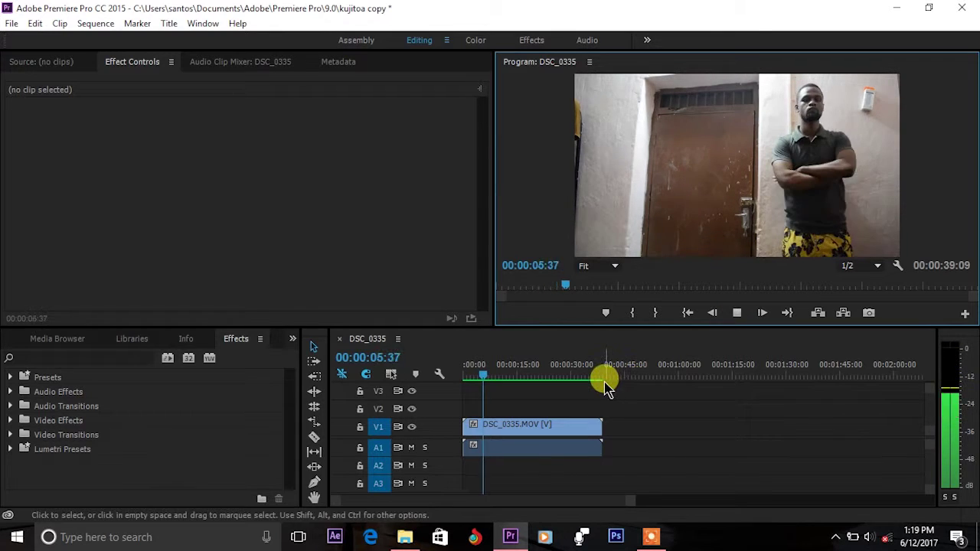
Preview the footage from 11 to about 34 seconds, stopping near 13 seconds
{"action": "left_click", "coordinate": [504, 376]}
{"action": "mouse_move", "coordinate": [508, 383]}
{"action": "left_mouse_down"}
{"action": "mouse_move", "coordinate": [594, 391]}
{"action": "mouse_move", "coordinate": [561, 383]}
{"action": "left_mouse_up"}
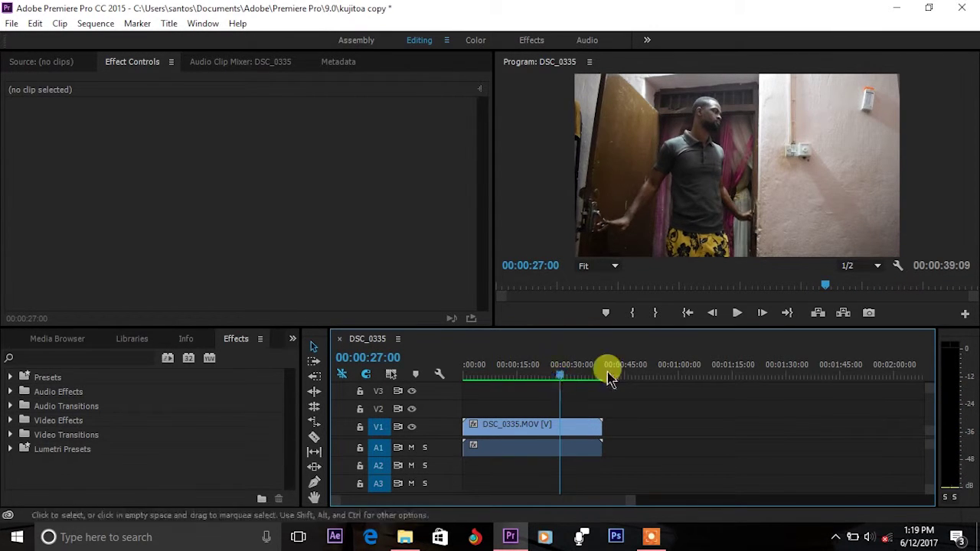
{"action": "left_click", "coordinate": [738, 313]}
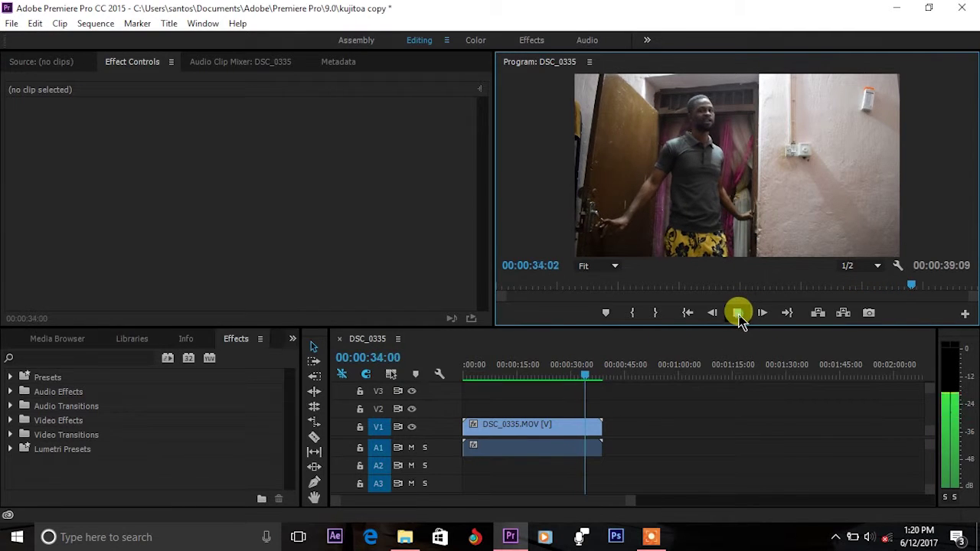
{"action": "left_click", "coordinate": [739, 314]}
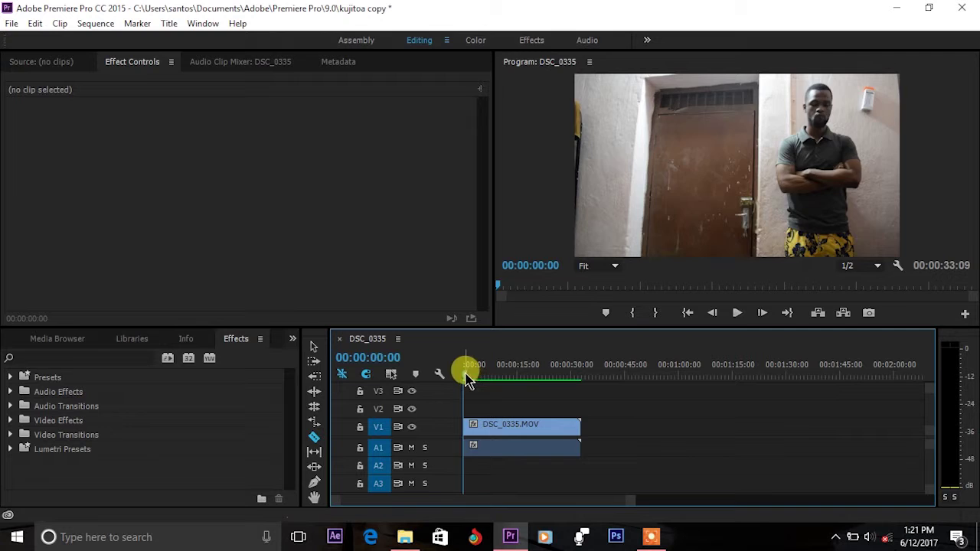
{"action": "left_click_drag", "start_coordinate": [464, 373], "coordinate": [517, 375]}
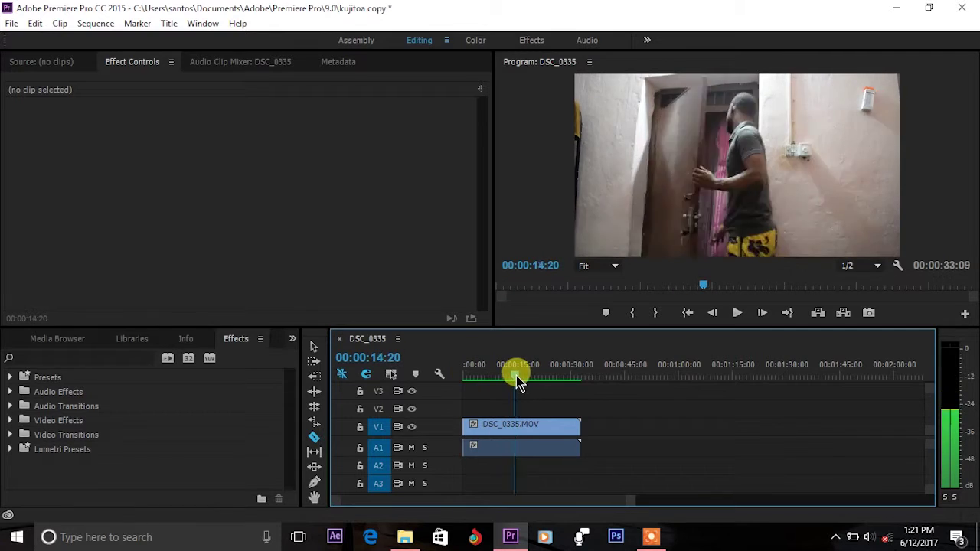
Split the video and audio near 12 seconds and ripple-delete the cut segment
{"action": "key", "text": "="}
{"action": "left_click_drag", "start_coordinate": [649, 373], "coordinate": [805, 377]}
{"action": "left_click", "coordinate": [664, 447]}
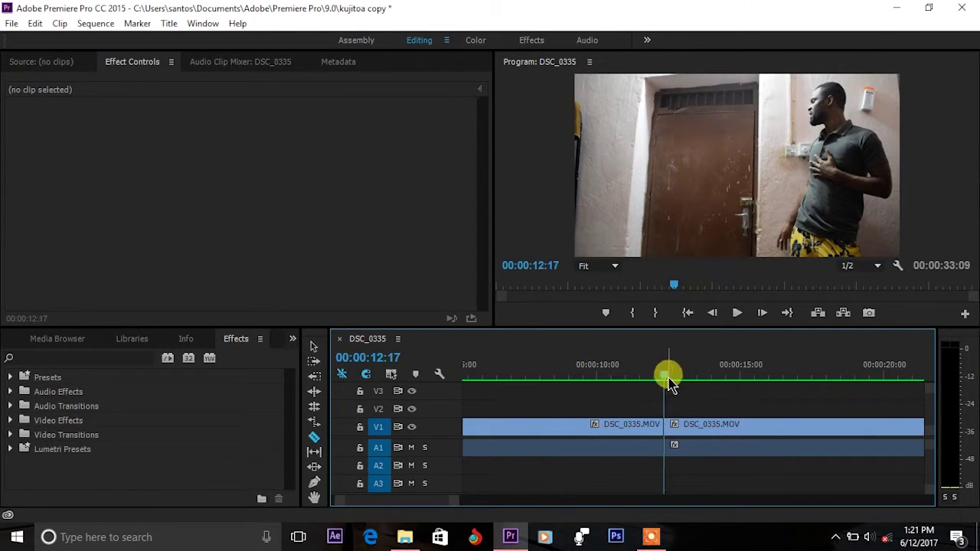
{"action": "left_click", "coordinate": [804, 448]}
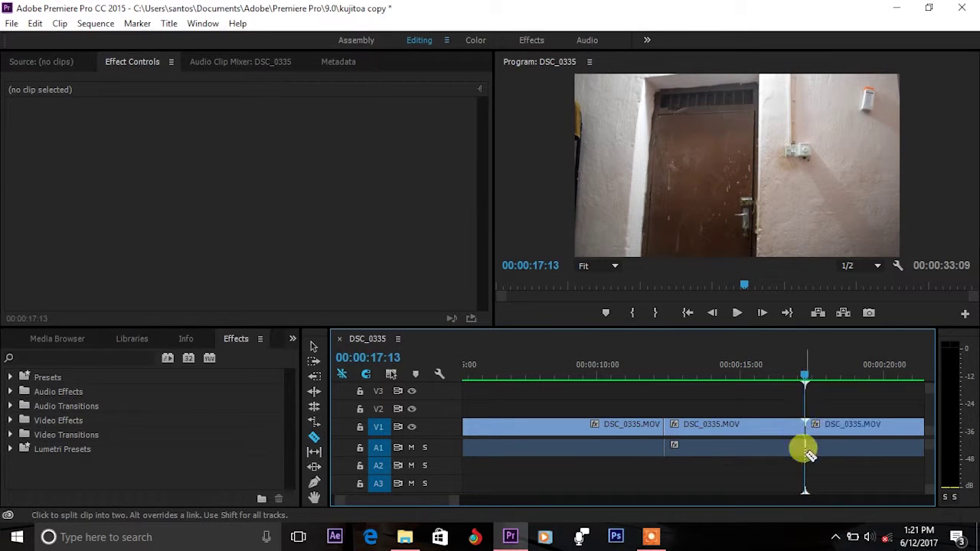
{"action": "right_click", "coordinate": [746, 446]}
{"action": "left_click", "coordinate": [754, 85]}
{"action": "key", "text": "space"}
{"action": "key", "text": "minus"}
{"action": "key", "text": "minus"}
{"action": "key", "text": "minus"}
Trim the video and audio clip ends to the playhead near 23 seconds
{"action": "left_click_drag", "start_coordinate": [504, 379], "coordinate": [554, 379]}
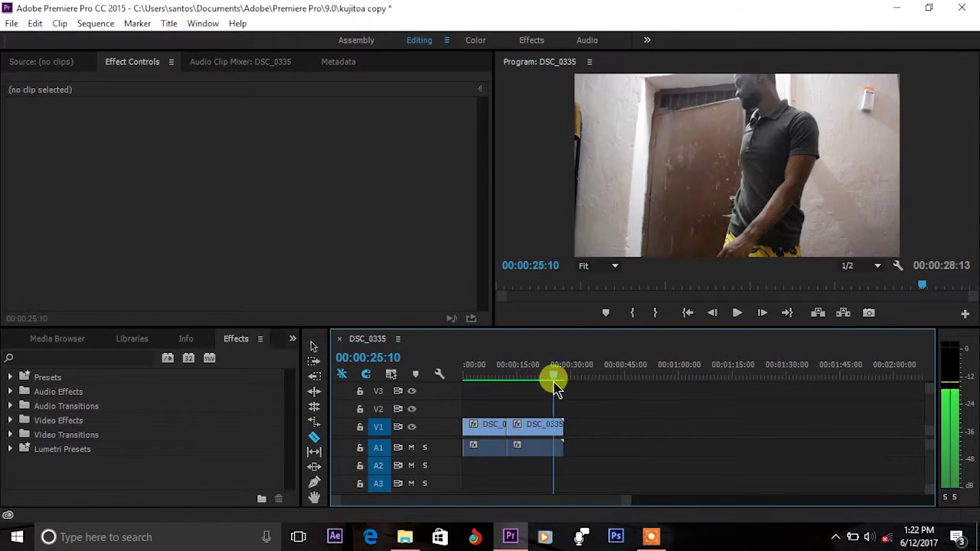
{"action": "key", "text": "equal"}
{"action": "key", "text": "equal"}
{"action": "key", "text": "equal"}
{"action": "left_click_drag", "start_coordinate": [681, 376], "coordinate": [676, 383]}
{"action": "left_click", "coordinate": [317, 346]}
{"action": "left_click_drag", "start_coordinate": [736, 425], "coordinate": [675, 425]}
{"action": "left_click_drag", "start_coordinate": [744, 447], "coordinate": [663, 442]}
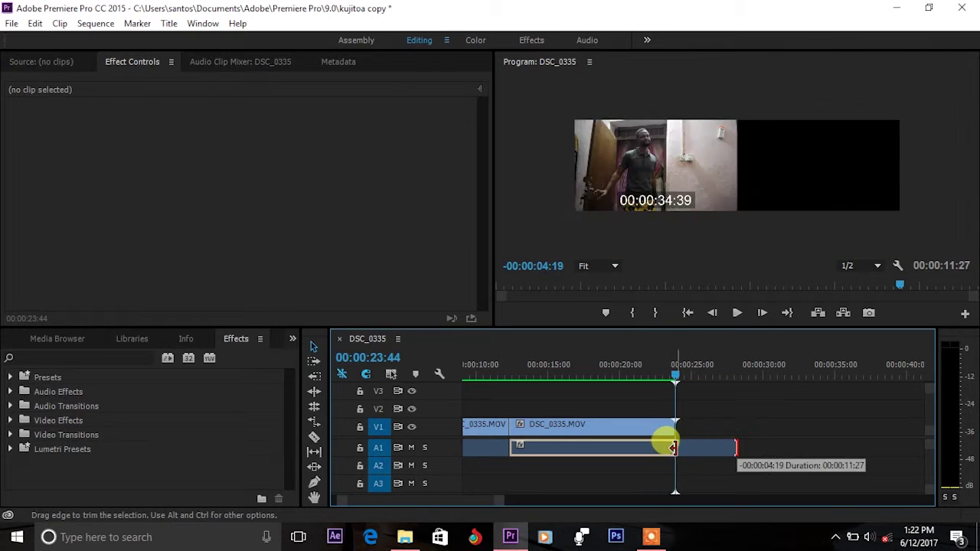
{"action": "key", "text": "minus"}
{"action": "left_click_drag", "start_coordinate": [565, 376], "coordinate": [470, 390]}
{"action": "key", "text": "minus"}
Delete all the audio clips on A1 and move the second video clip up onto V2
{"action": "left_click_drag", "start_coordinate": [443, 458], "coordinate": [444, 459]}
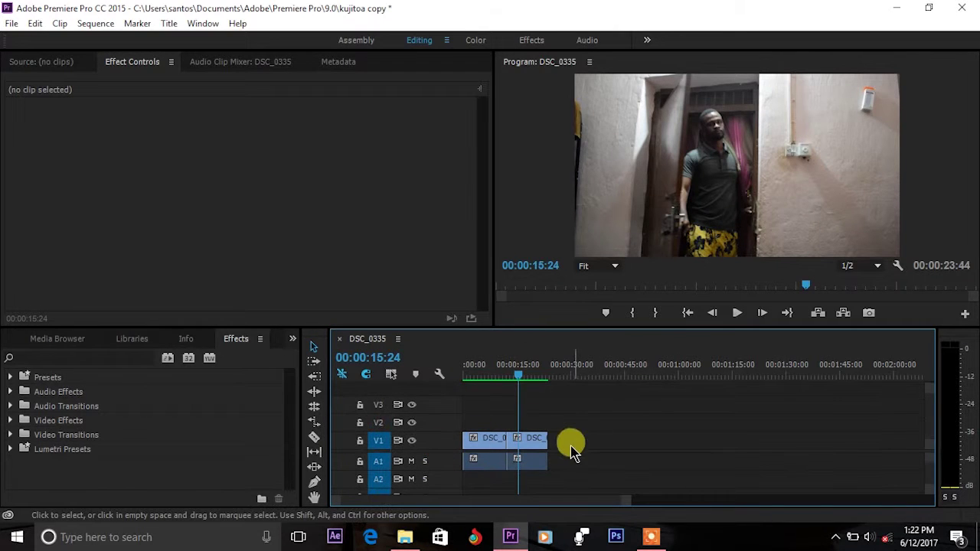
{"action": "left_click_drag", "start_coordinate": [564, 434], "coordinate": [528, 465]}
{"action": "left_click", "coordinate": [579, 442]}
{"action": "left_click_drag", "start_coordinate": [559, 425], "coordinate": [531, 451]}
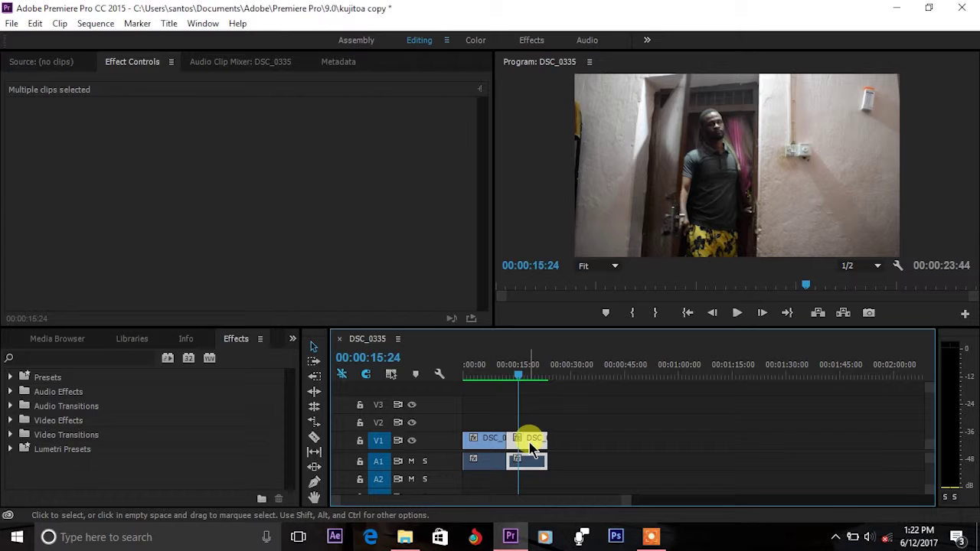
{"action": "left_click", "coordinate": [576, 434]}
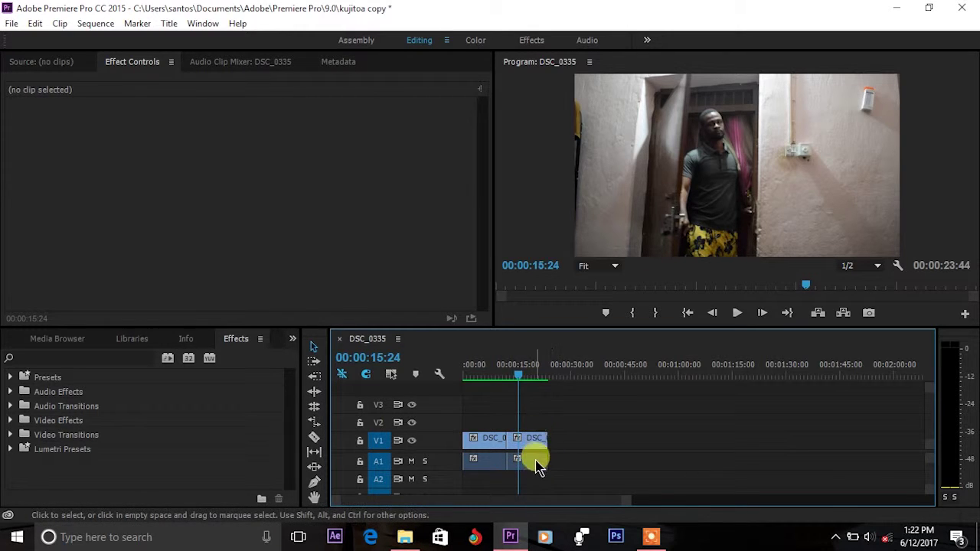
{"action": "mouse_move", "coordinate": [567, 460]}
{"action": "left_mouse_down"}
{"action": "mouse_move", "coordinate": [475, 461]}
{"action": "mouse_move", "coordinate": [478, 469]}
{"action": "left_mouse_up"}
{"action": "key", "text": "Delete"}
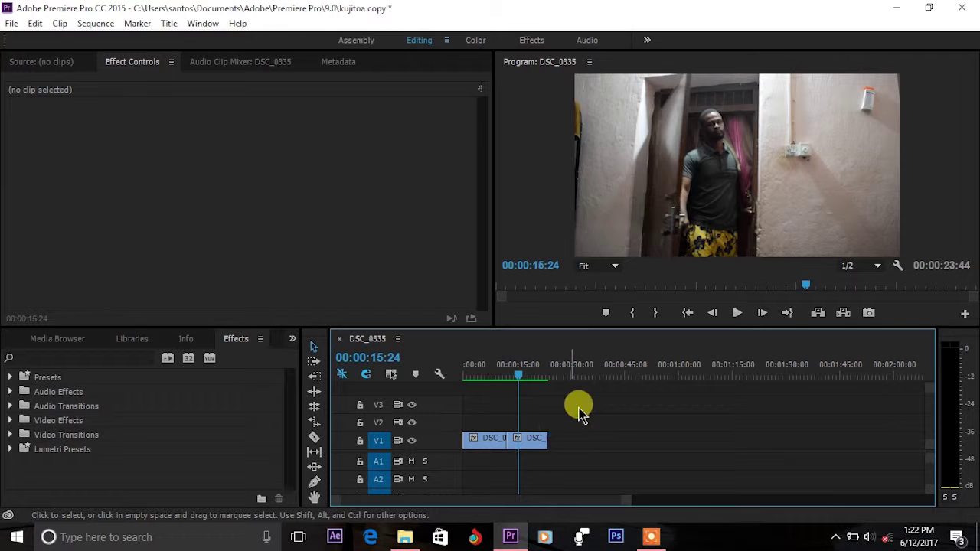
{"action": "left_click_drag", "start_coordinate": [536, 438], "coordinate": [490, 426]}
Place the second clip at the start of V2 and trim the V1 clip to match
{"action": "mouse_move", "coordinate": [471, 372]}
{"action": "left_mouse_down"}
{"action": "mouse_move", "coordinate": [465, 381]}
{"action": "mouse_move", "coordinate": [497, 388]}
{"action": "left_mouse_up"}
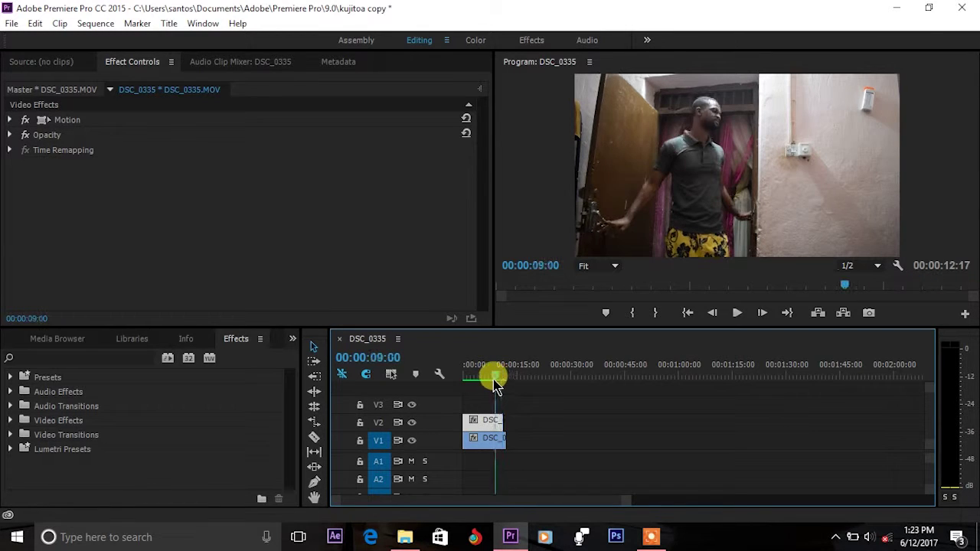
{"action": "left_click", "coordinate": [502, 439]}
{"action": "left_click_drag", "start_coordinate": [498, 376], "coordinate": [473, 387]}
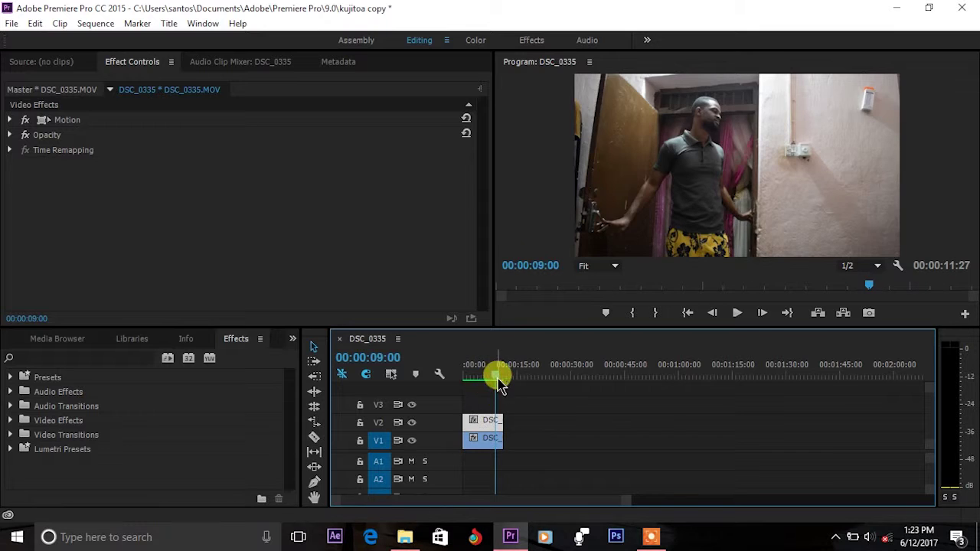
Select the V2 clip and expand its Opacity settings in Effect Controls
{"action": "left_click", "coordinate": [495, 422]}
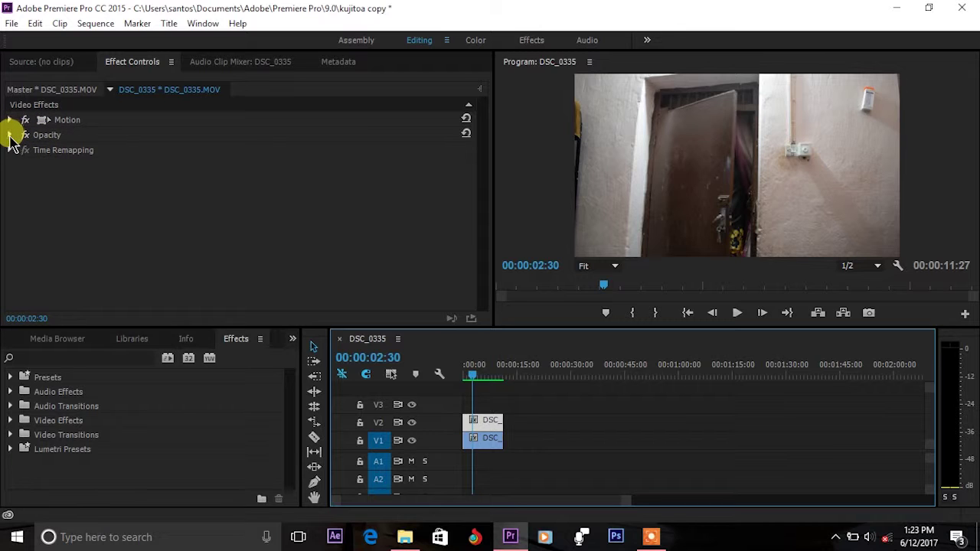
{"action": "left_click", "coordinate": [10, 136]}
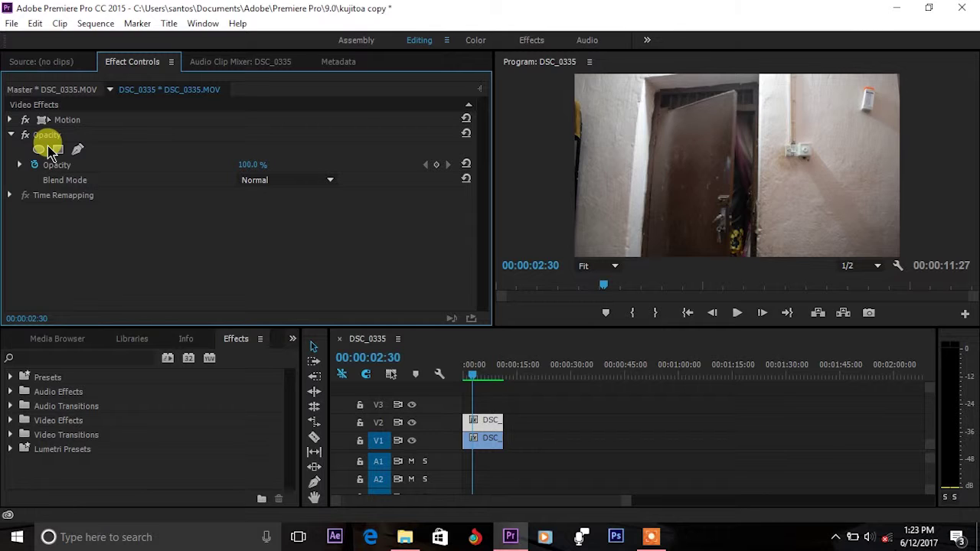
{"action": "left_click", "coordinate": [69, 358]}
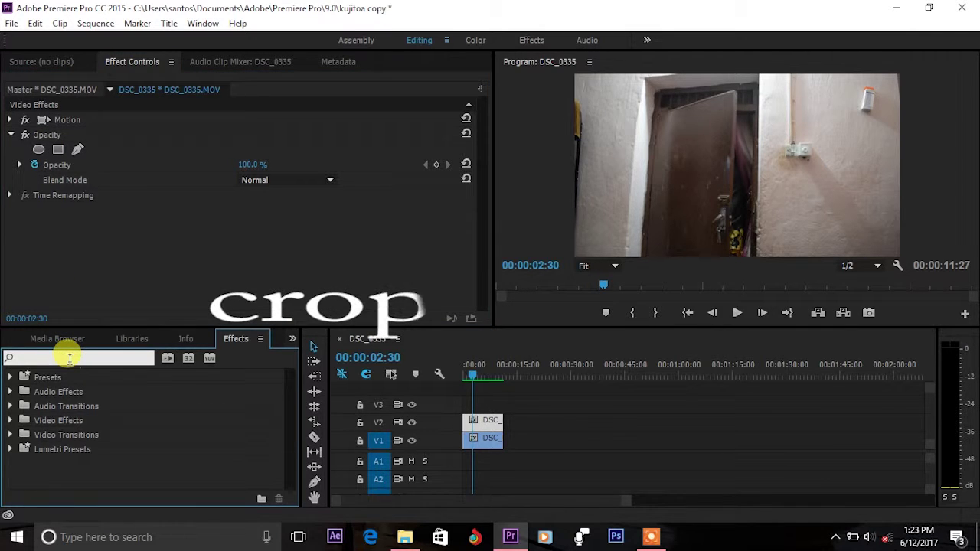
Apply the Crop effect to the V2 clip and set Crop Right to 41.0%
{"action": "type", "text": "crop"}
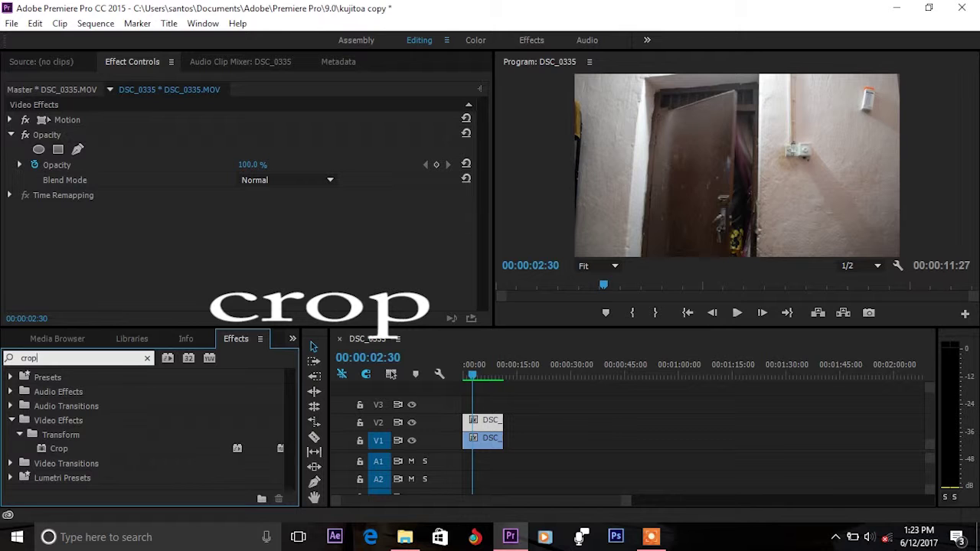
{"action": "left_click_drag", "start_coordinate": [58, 451], "coordinate": [477, 422]}
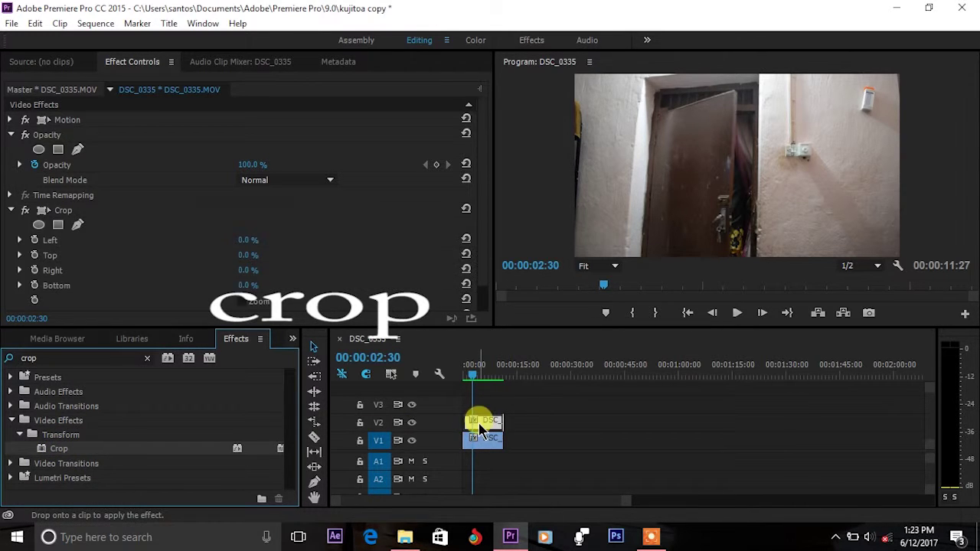
{"action": "left_click", "coordinate": [244, 242]}
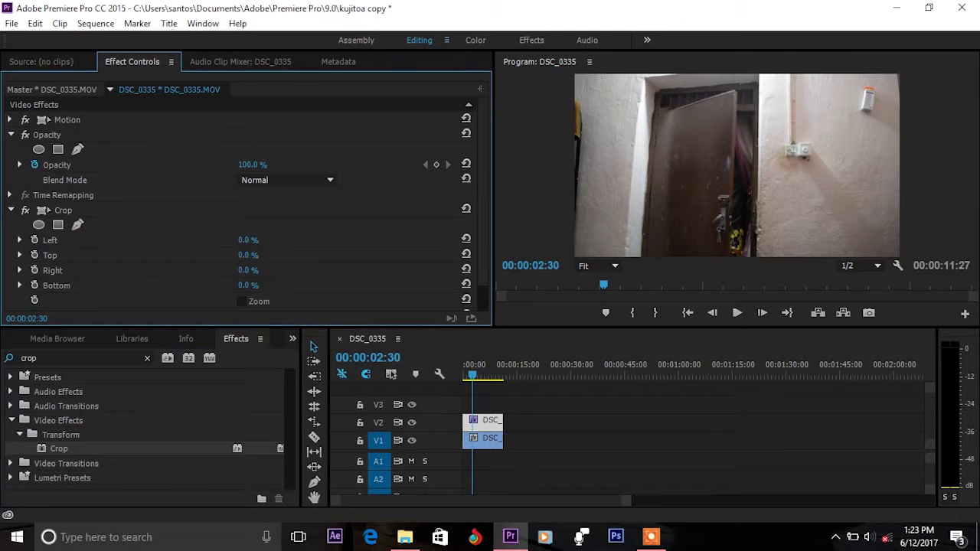
{"action": "mouse_move", "coordinate": [244, 239]}
{"action": "left_mouse_down"}
{"action": "mouse_move", "coordinate": [245, 211]}
{"action": "mouse_move", "coordinate": [262, 211]}
{"action": "mouse_move", "coordinate": [199, 212]}
{"action": "mouse_move", "coordinate": [245, 212]}
{"action": "left_mouse_up"}
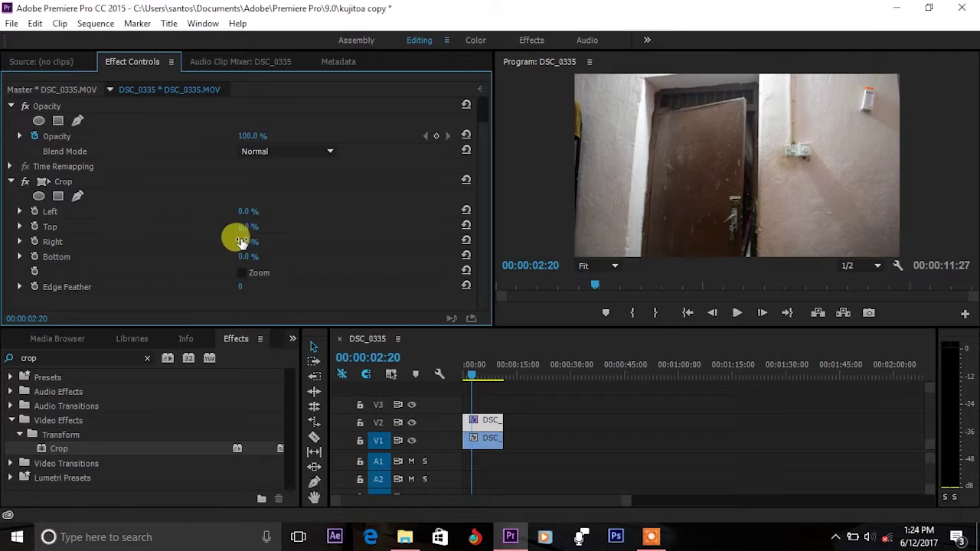
{"action": "left_click_drag", "start_coordinate": [242, 245], "coordinate": [272, 245]}
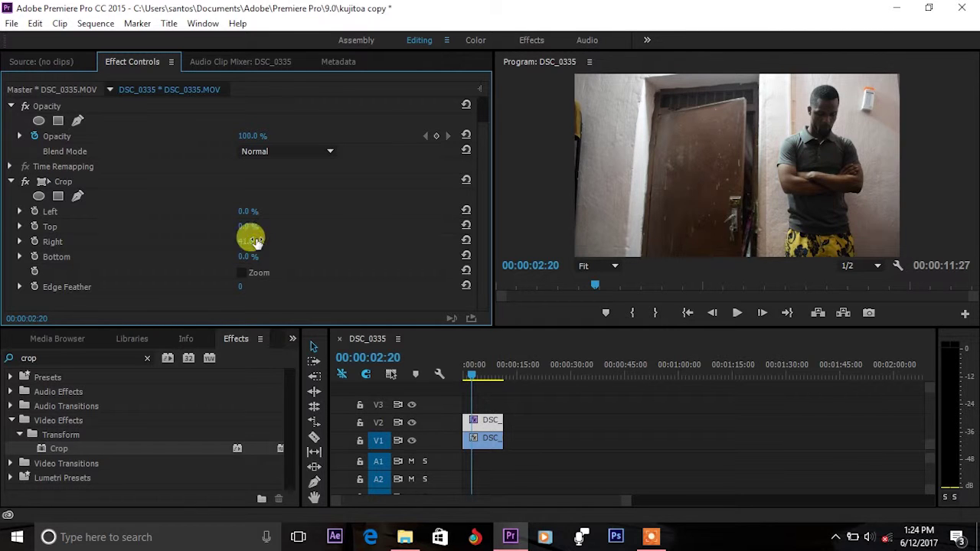
Move to a later frame and zoom the Program monitor to 50%
{"action": "mouse_move", "coordinate": [475, 381]}
{"action": "left_mouse_down"}
{"action": "mouse_move", "coordinate": [485, 383]}
{"action": "mouse_move", "coordinate": [474, 385]}
{"action": "left_mouse_up"}
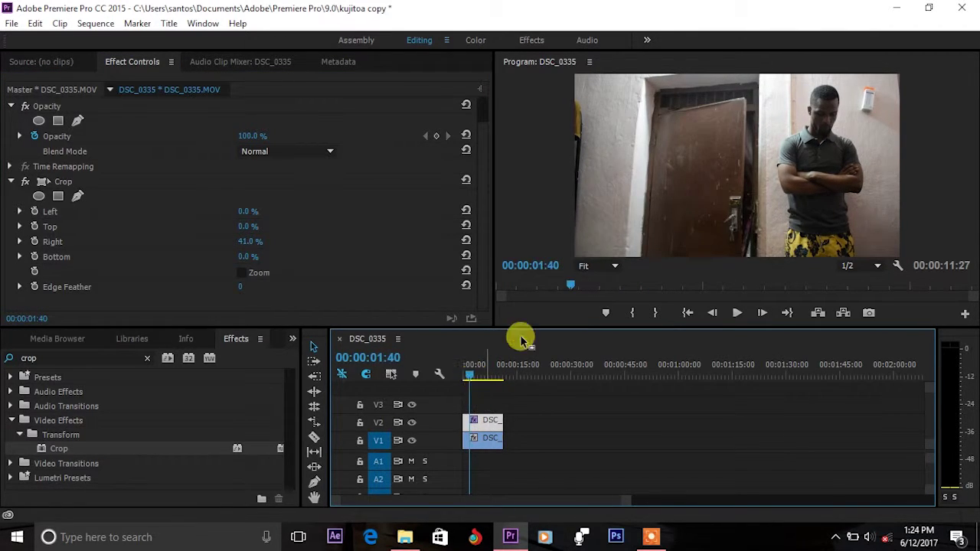
{"action": "left_click", "coordinate": [605, 268]}
{"action": "left_click", "coordinate": [614, 335]}
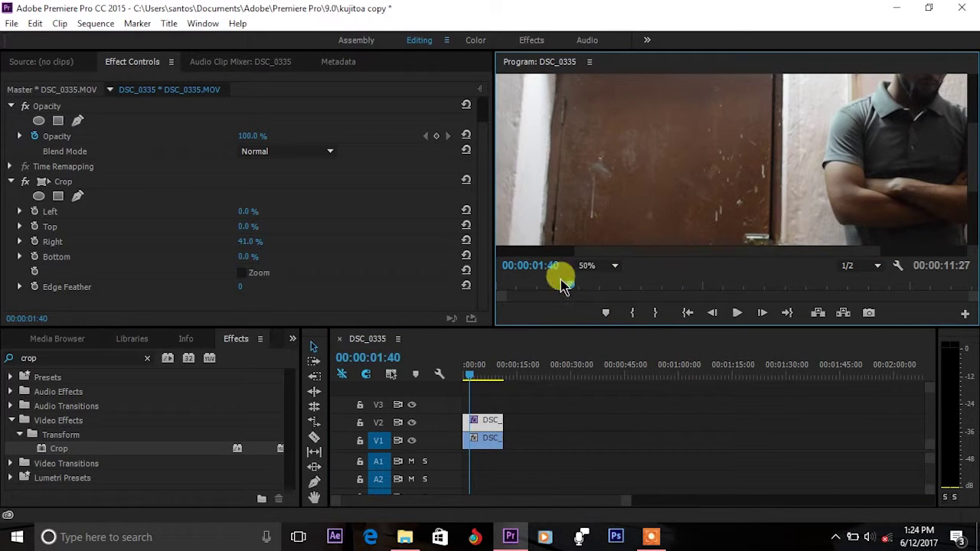
Inspect the crop edge at 100% Program monitor zoom, then return the view to Fit
{"action": "left_click", "coordinate": [602, 266]}
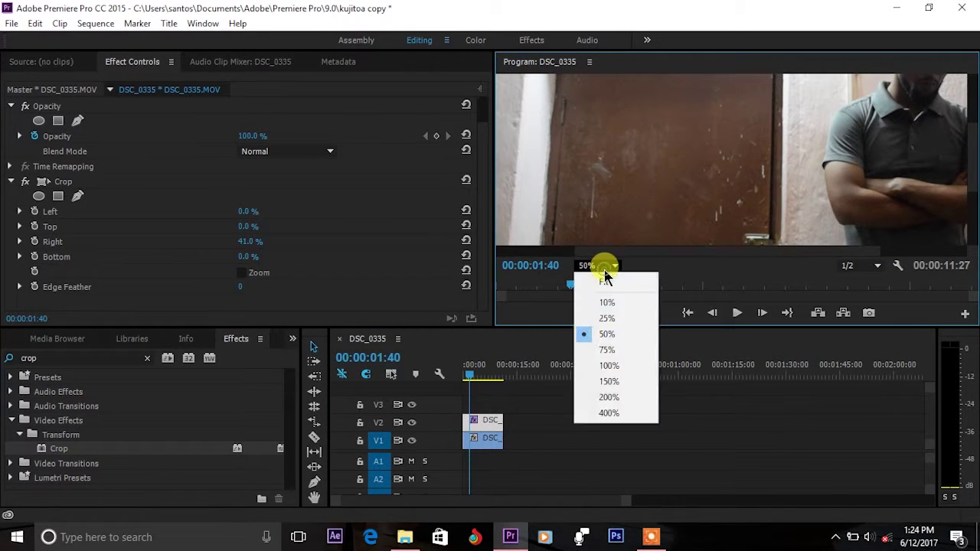
{"action": "left_click", "coordinate": [605, 366]}
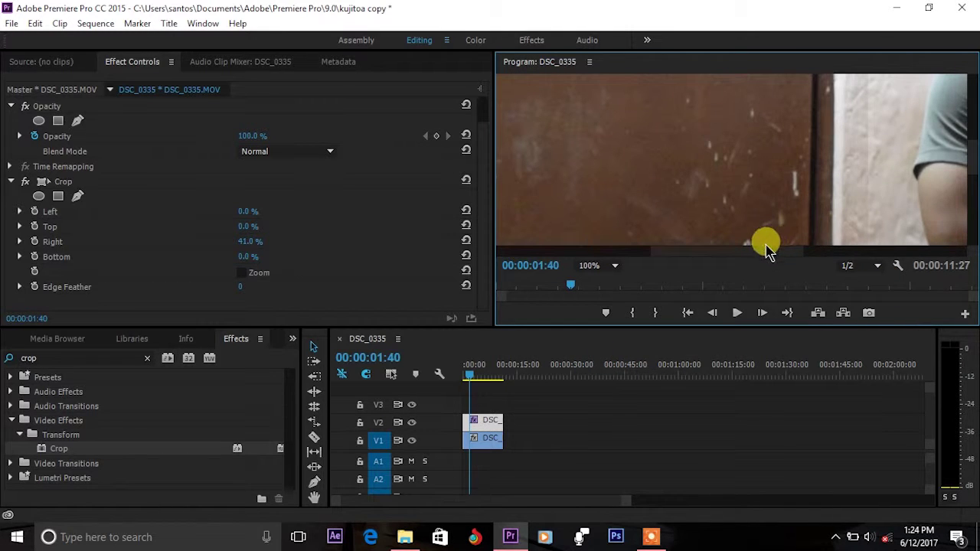
{"action": "left_click_drag", "start_coordinate": [772, 249], "coordinate": [799, 249]}
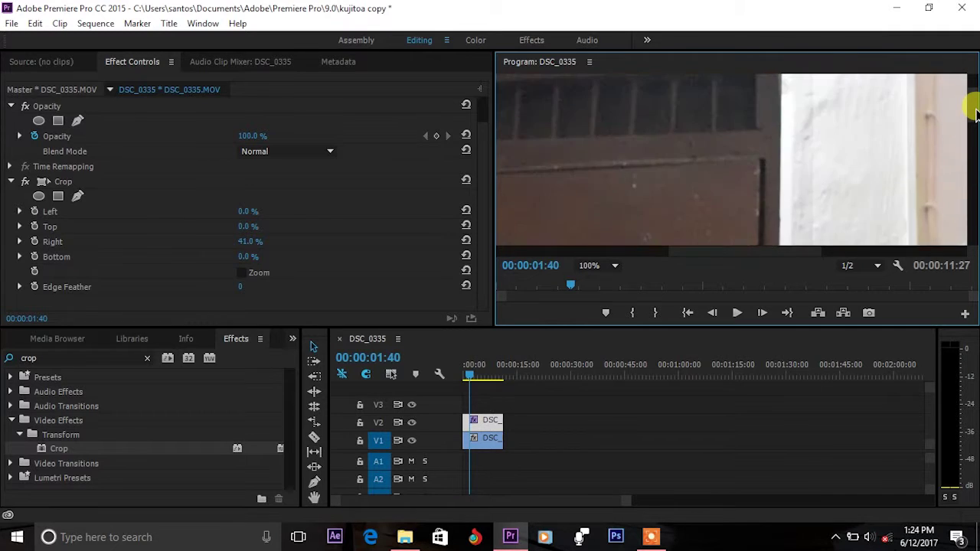
{"action": "left_click", "coordinate": [619, 264]}
{"action": "left_click", "coordinate": [615, 277]}
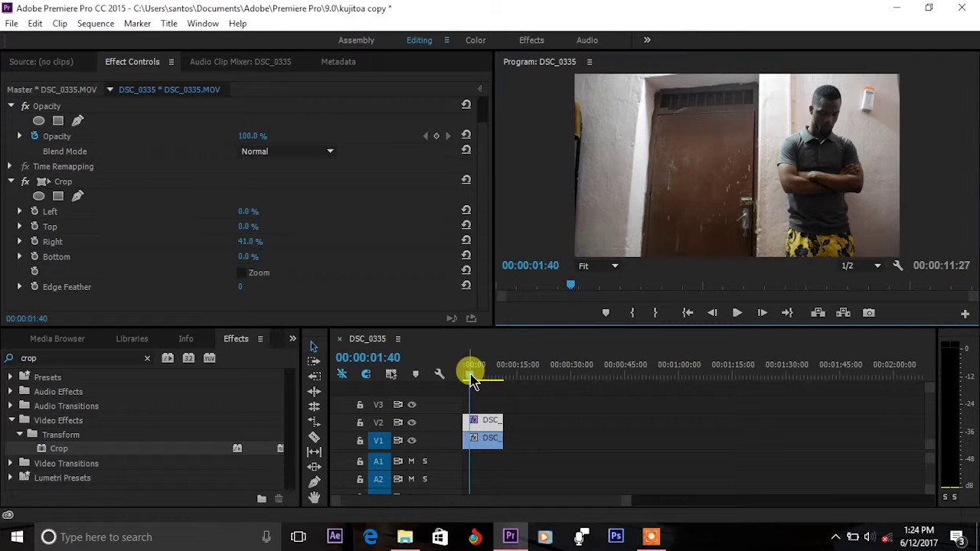
{"action": "left_click_drag", "start_coordinate": [470, 375], "coordinate": [476, 380]}
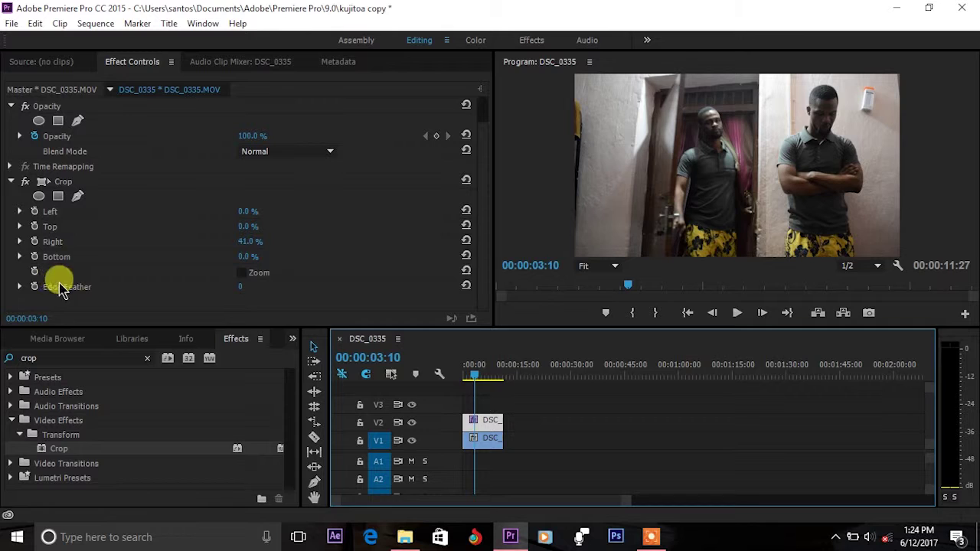
Raise the V2 clip's Crop Edge Feather to 130, previewing the blended composite
{"action": "left_click", "coordinate": [238, 288]}
{"action": "left_click_drag", "start_coordinate": [240, 286], "coordinate": [260, 287]}
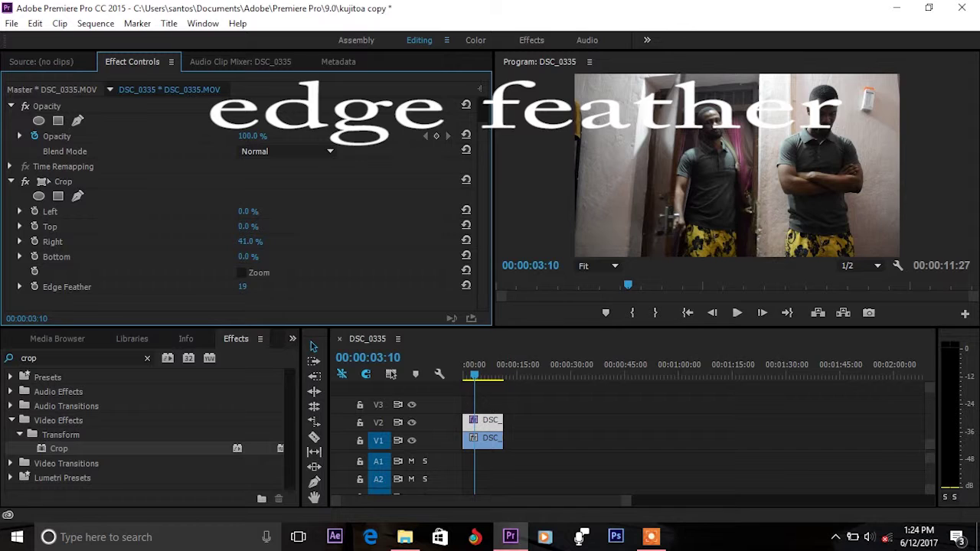
{"action": "left_click", "coordinate": [256, 286]}
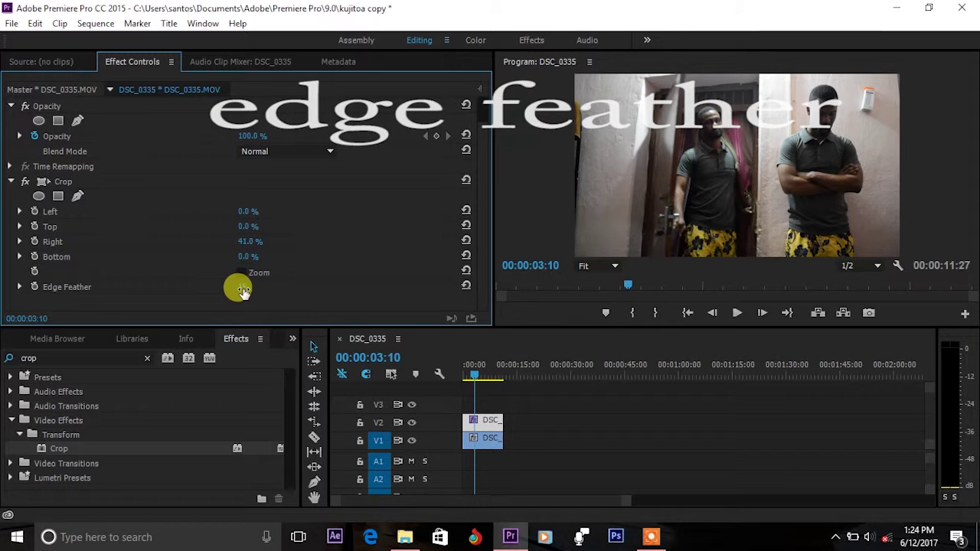
{"action": "left_click", "coordinate": [242, 289]}
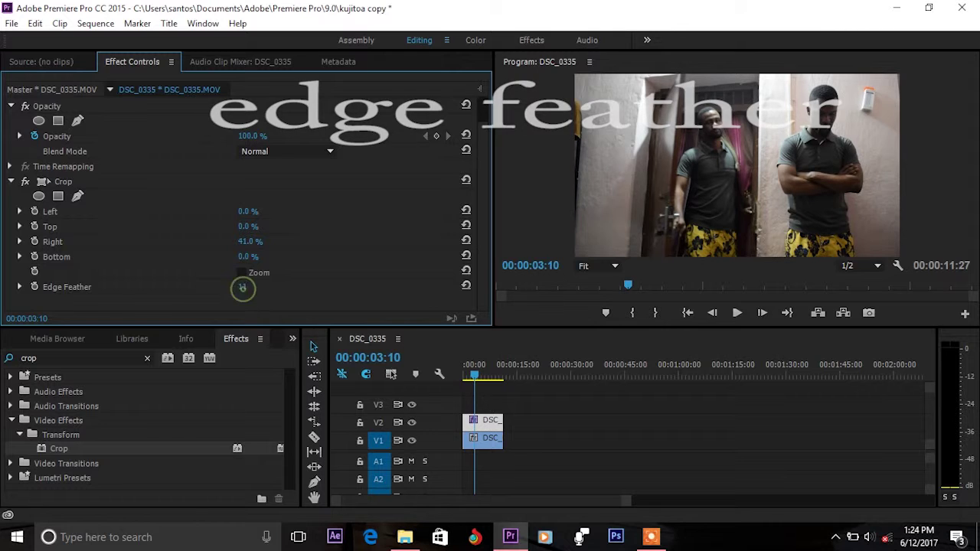
{"action": "type", "text": "5"}
{"action": "key", "text": "Return"}
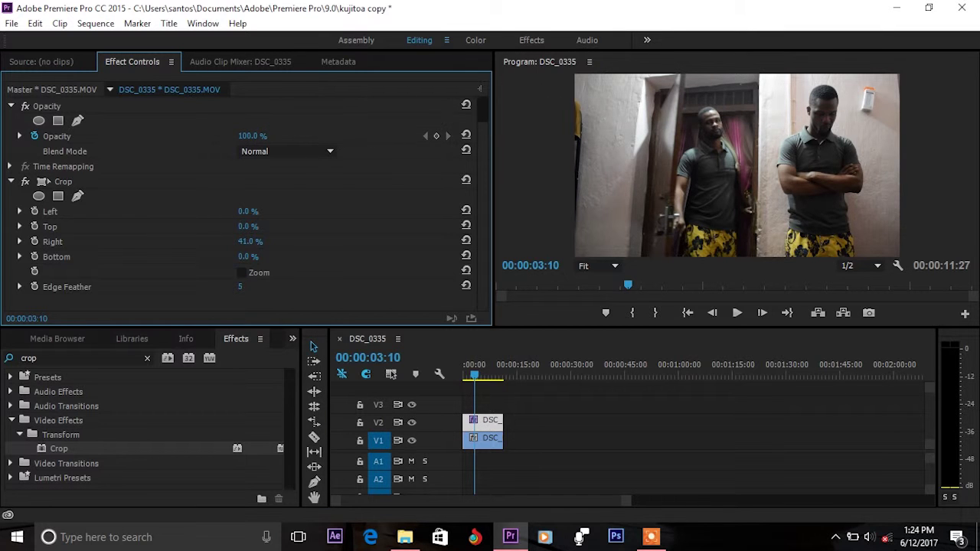
{"action": "type", "text": "12"}
{"action": "key", "text": "Return"}
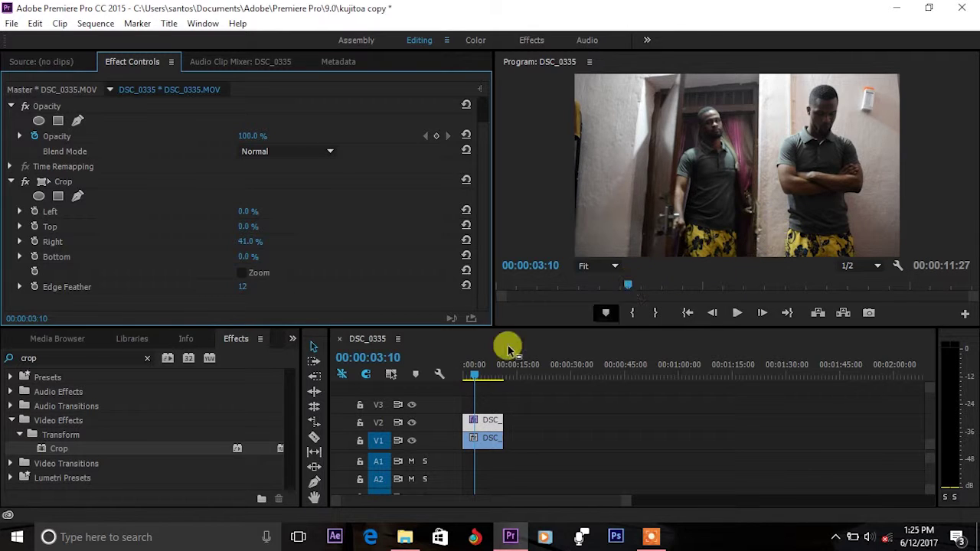
{"action": "left_click_drag", "start_coordinate": [477, 375], "coordinate": [487, 383]}
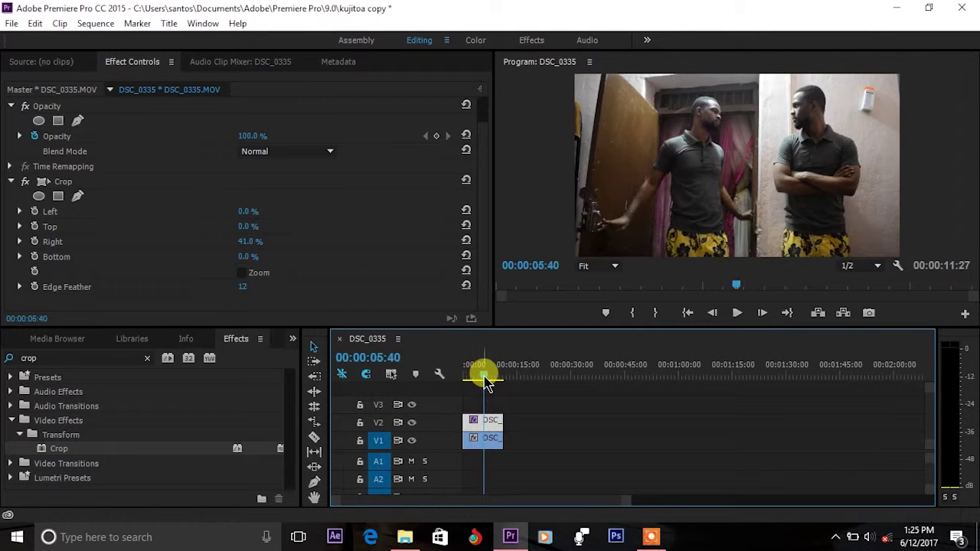
{"action": "left_click", "coordinate": [243, 294]}
{"action": "left_click_drag", "start_coordinate": [240, 293], "coordinate": [291, 293]}
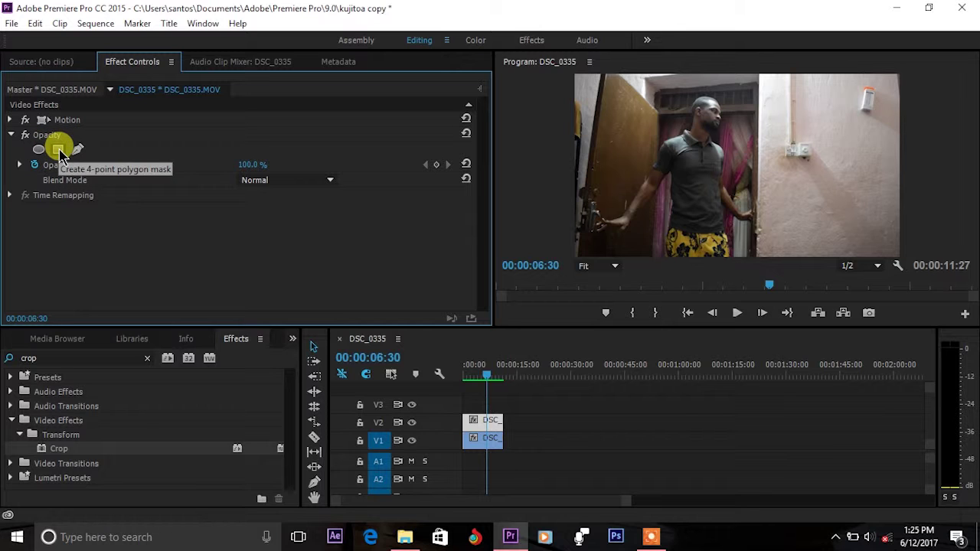
Add a four-point opacity mask and pull its right edge down over the doorway to the frame bottom
{"action": "left_click", "coordinate": [59, 150]}
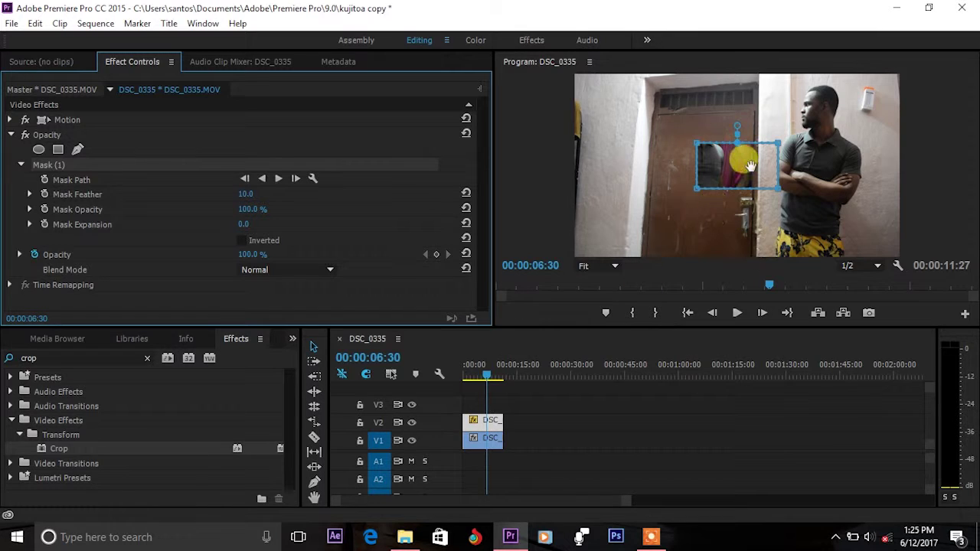
{"action": "mouse_move", "coordinate": [725, 159]}
{"action": "left_mouse_down"}
{"action": "mouse_move", "coordinate": [711, 91]}
{"action": "mouse_move", "coordinate": [763, 83]}
{"action": "left_mouse_up"}
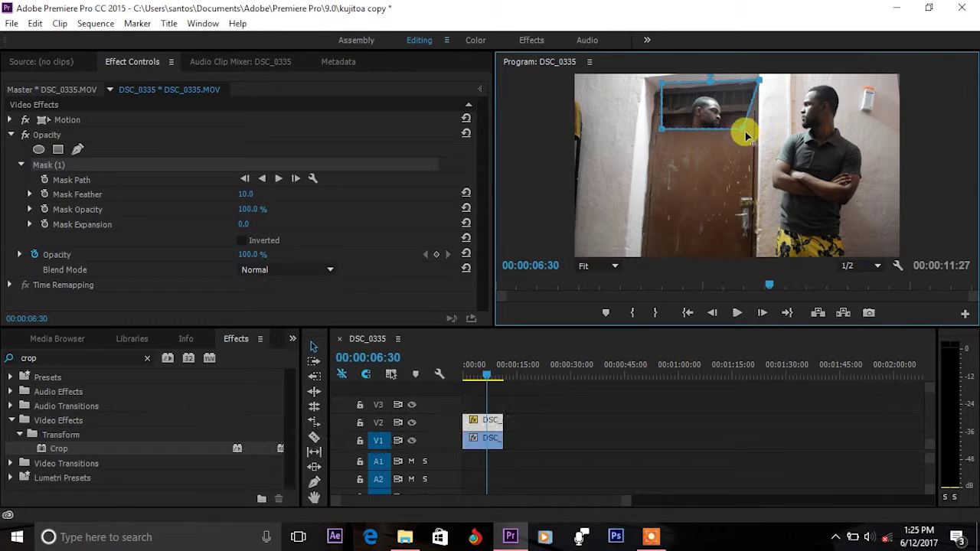
{"action": "left_click_drag", "start_coordinate": [743, 135], "coordinate": [757, 165]}
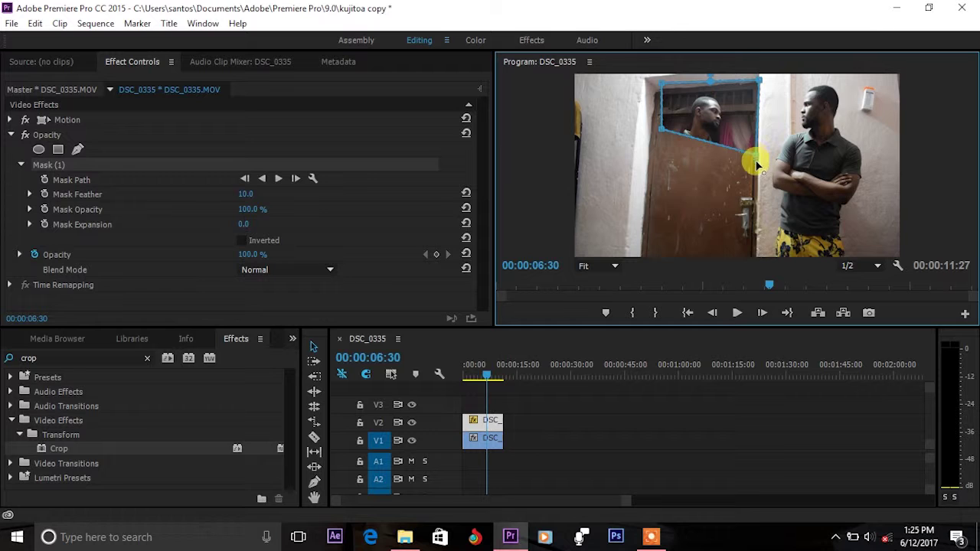
{"action": "left_click_drag", "start_coordinate": [757, 200], "coordinate": [762, 268]}
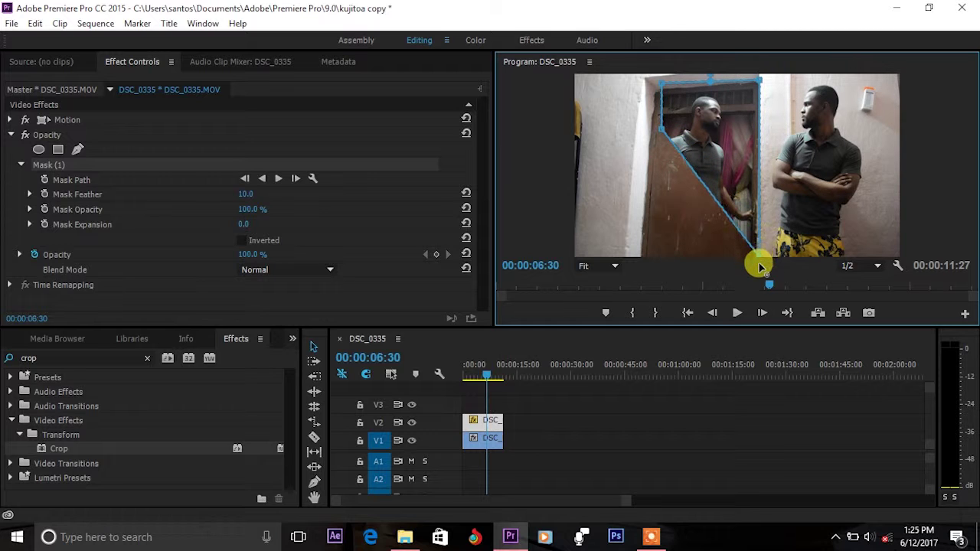
Drag the mask's left corners out to the frame's left edge, bottom and top-left corner
{"action": "mouse_move", "coordinate": [657, 136]}
{"action": "left_mouse_down"}
{"action": "mouse_move", "coordinate": [646, 227]}
{"action": "mouse_move", "coordinate": [583, 266]}
{"action": "mouse_move", "coordinate": [580, 256]}
{"action": "left_mouse_up"}
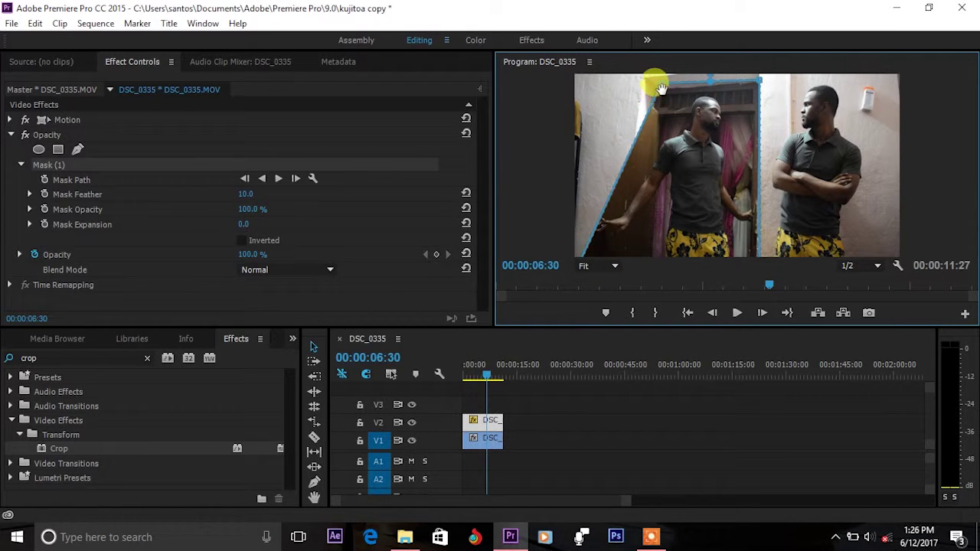
{"action": "mouse_move", "coordinate": [663, 90]}
{"action": "left_mouse_down"}
{"action": "mouse_move", "coordinate": [579, 97]}
{"action": "mouse_move", "coordinate": [580, 88]}
{"action": "left_mouse_up"}
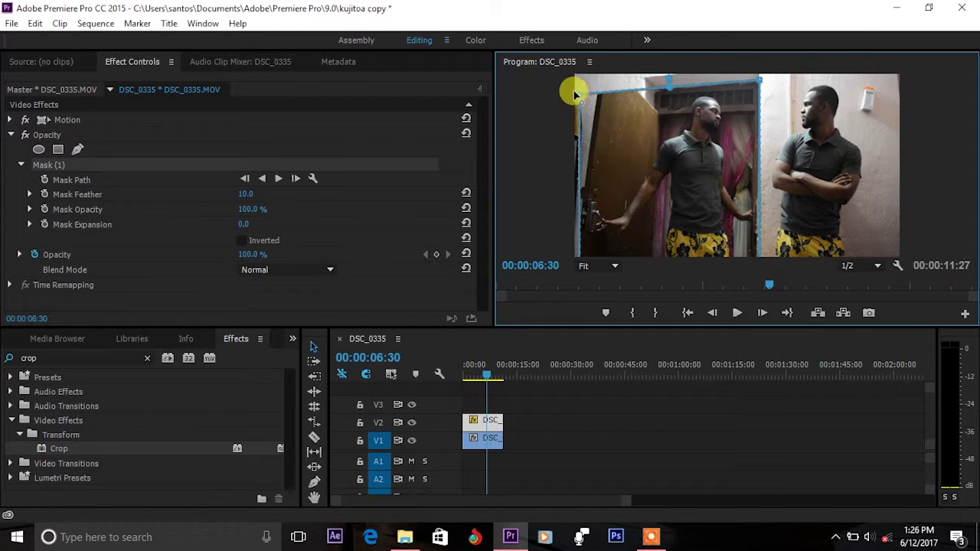
{"action": "left_click_drag", "start_coordinate": [581, 77], "coordinate": [582, 68]}
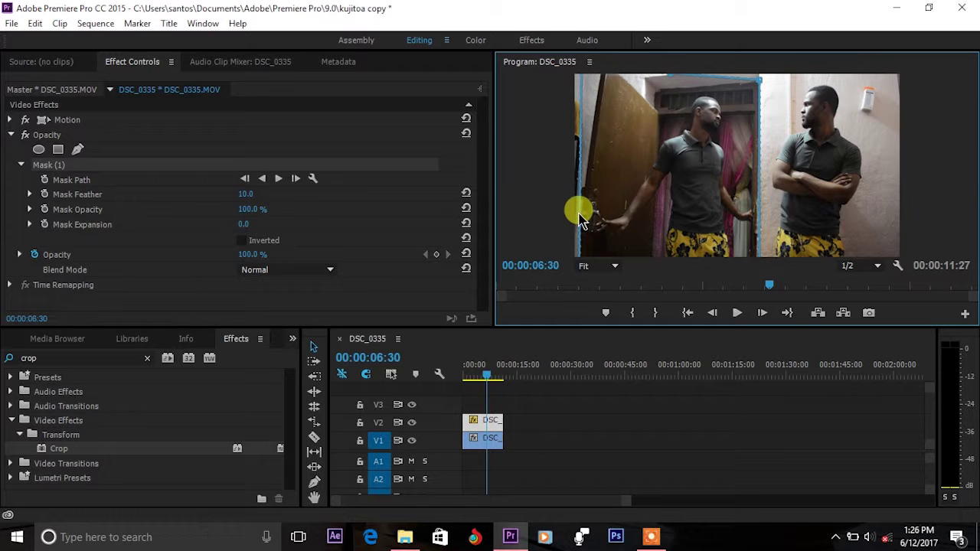
{"action": "left_click", "coordinate": [603, 268]}
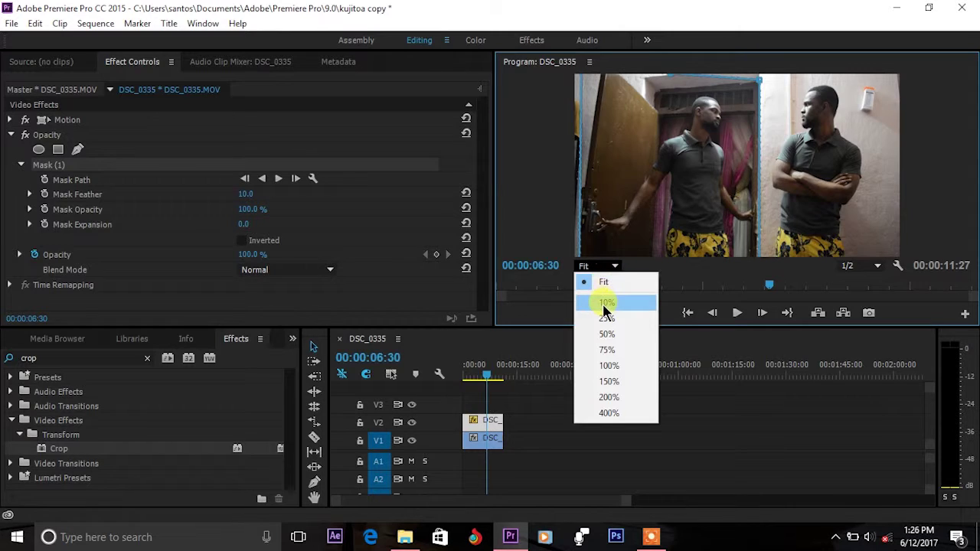
At 10% preview zoom, push the mask's left corners outside the frame, then return to Fit
{"action": "left_click", "coordinate": [606, 302]}
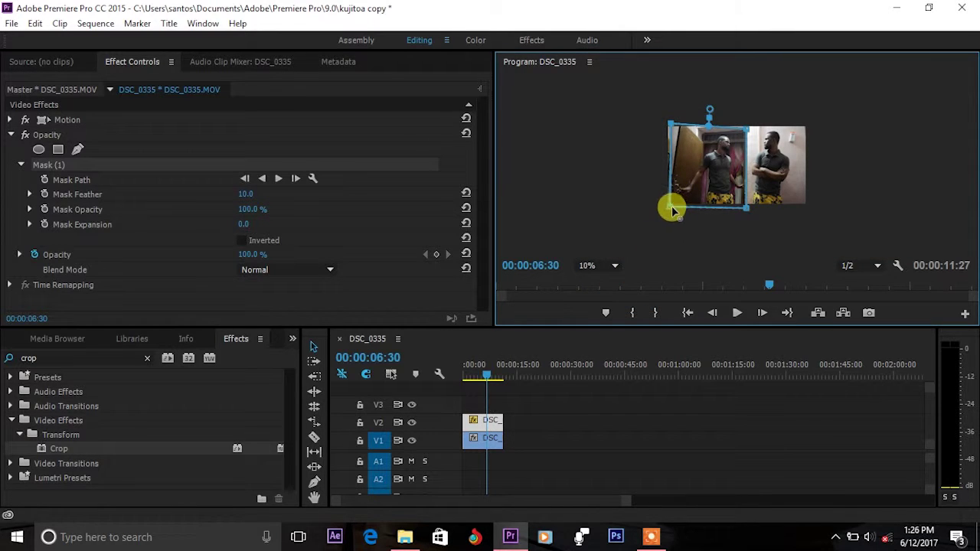
{"action": "left_click_drag", "start_coordinate": [664, 215], "coordinate": [656, 222]}
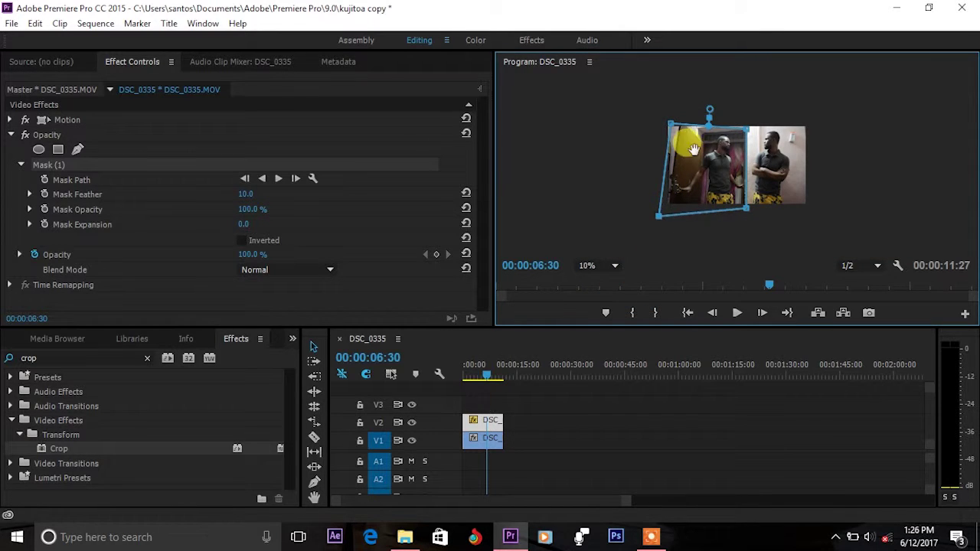
{"action": "left_click_drag", "start_coordinate": [671, 125], "coordinate": [669, 121]}
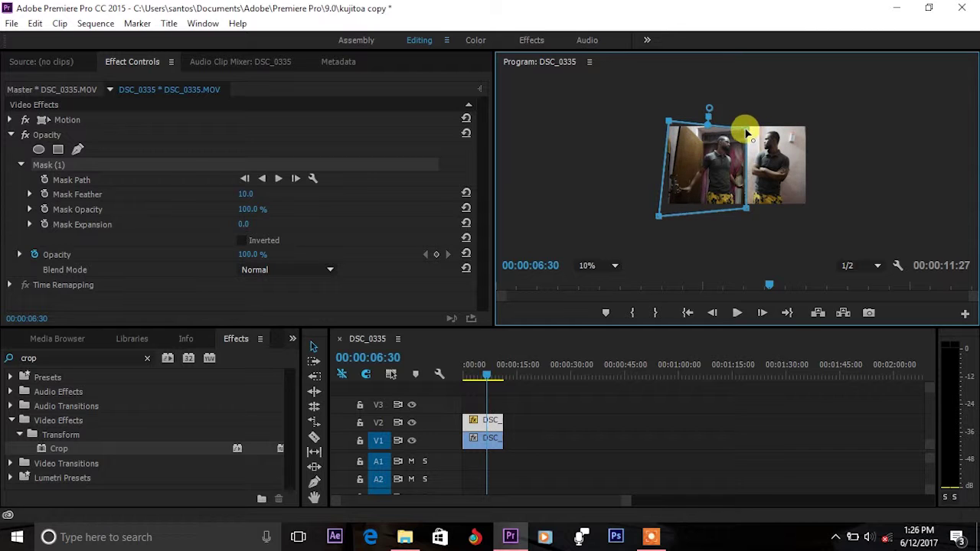
{"action": "left_click", "coordinate": [595, 267]}
{"action": "left_click", "coordinate": [605, 284]}
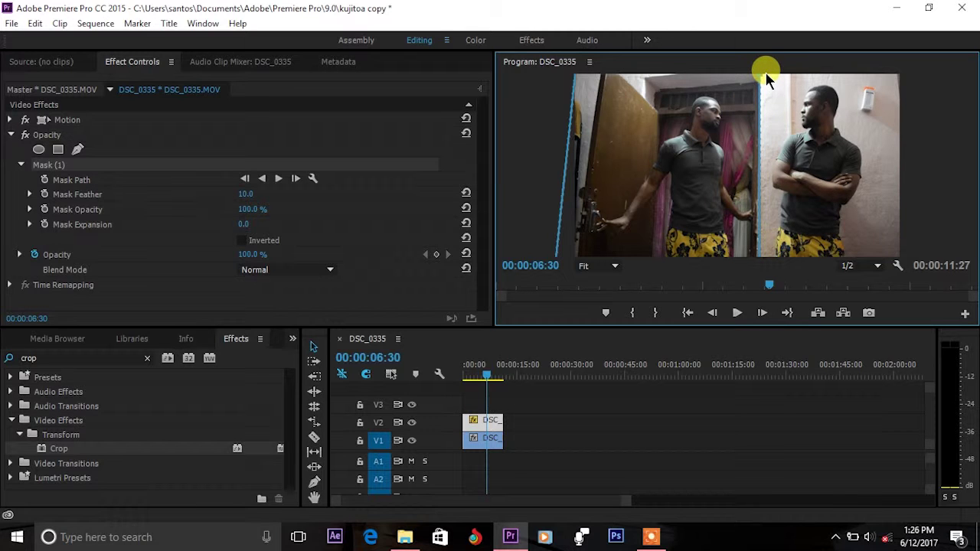
Nudge the mask's right edge outward, hide the mask outline, and scrub to preview the clone effect
{"action": "left_click_drag", "start_coordinate": [765, 78], "coordinate": [762, 76]}
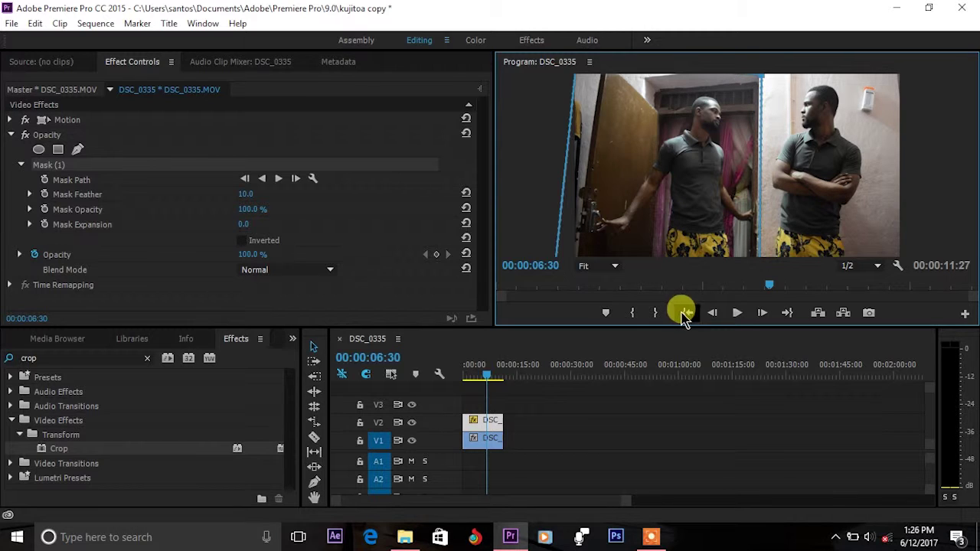
{"action": "mouse_move", "coordinate": [490, 373]}
{"action": "left_mouse_down"}
{"action": "mouse_move", "coordinate": [480, 380]}
{"action": "mouse_move", "coordinate": [488, 375]}
{"action": "left_mouse_up"}
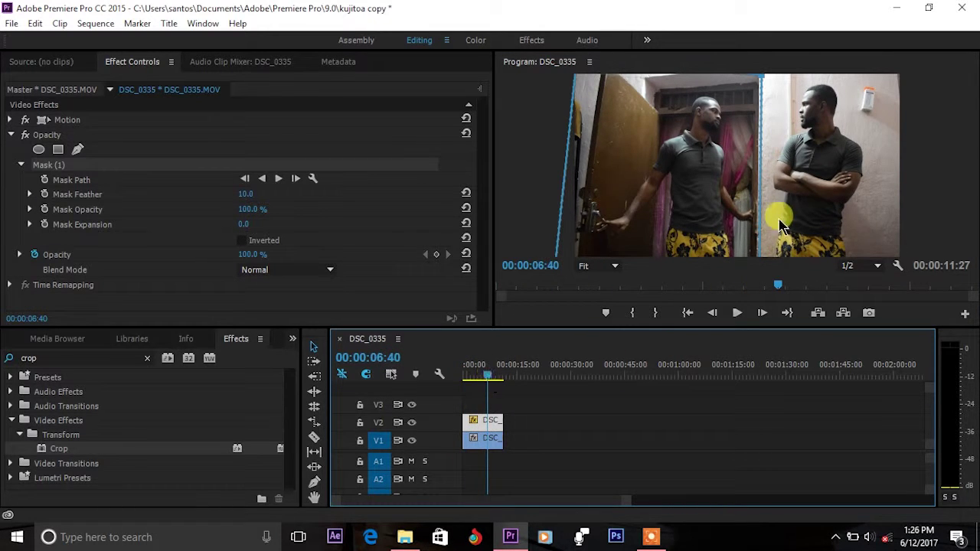
{"action": "left_click", "coordinate": [124, 298]}
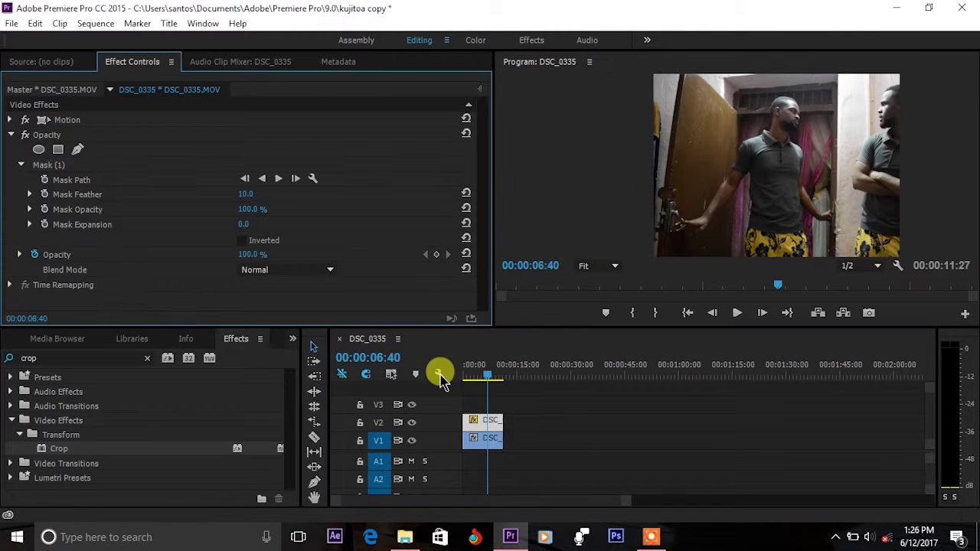
{"action": "left_click", "coordinate": [490, 420]}
{"action": "left_click_drag", "start_coordinate": [485, 373], "coordinate": [477, 380]}
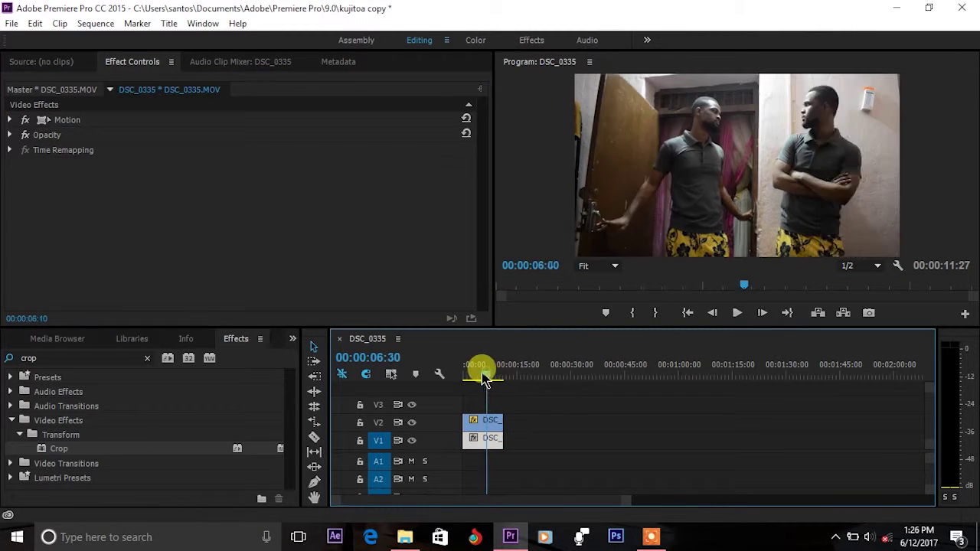
{"action": "left_click_drag", "start_coordinate": [483, 379], "coordinate": [499, 387]}
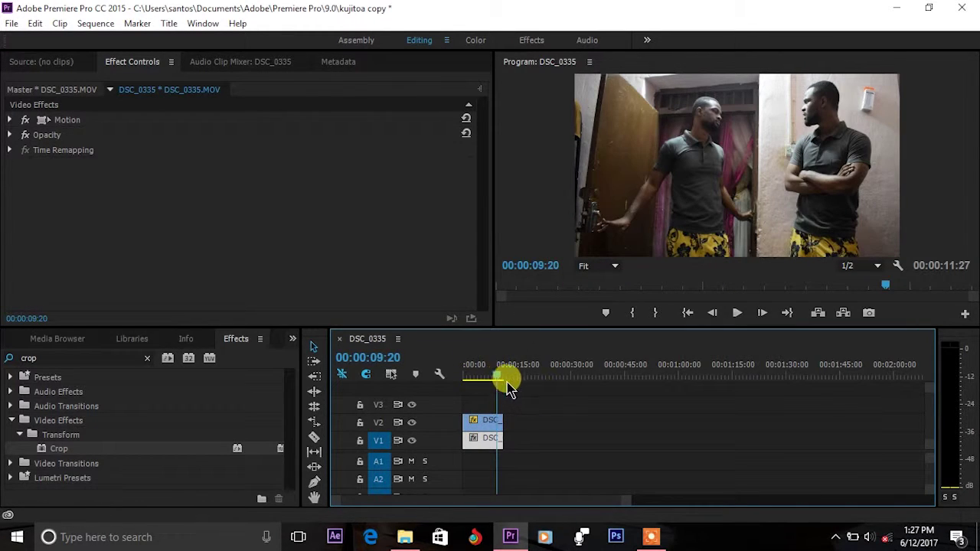
{"action": "left_click_drag", "start_coordinate": [509, 386], "coordinate": [480, 375]}
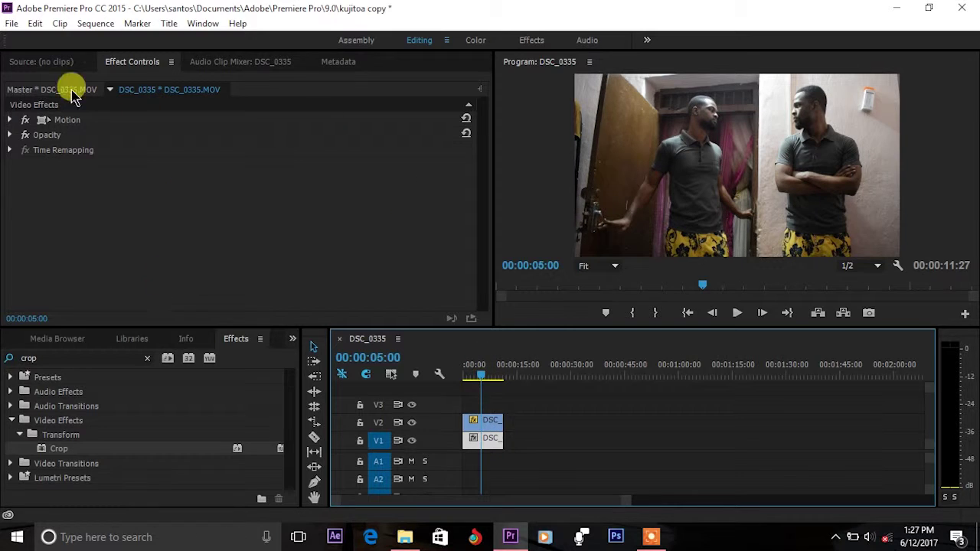
Look at the File > Export options and dismiss them without exporting
{"action": "left_click", "coordinate": [11, 23]}
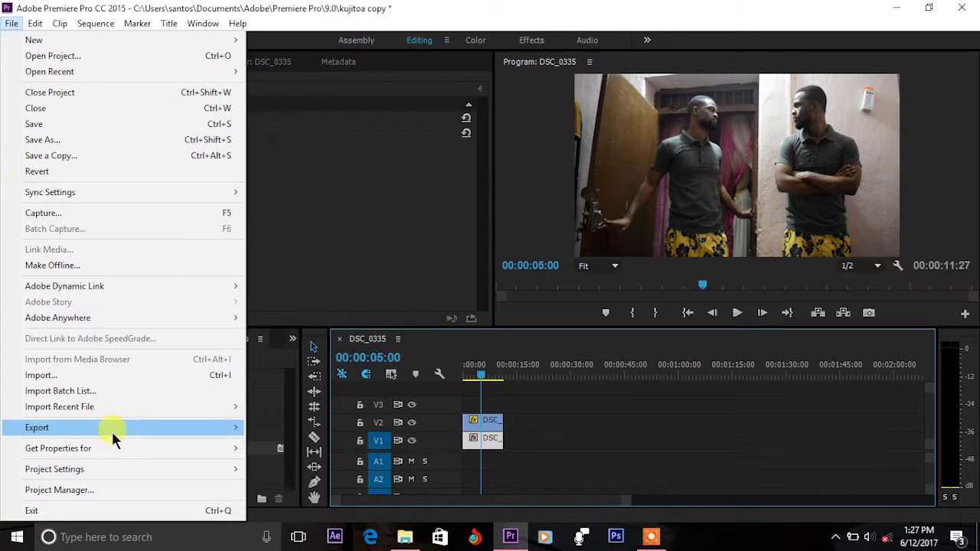
{"action": "mouse_move", "coordinate": [111, 429]}
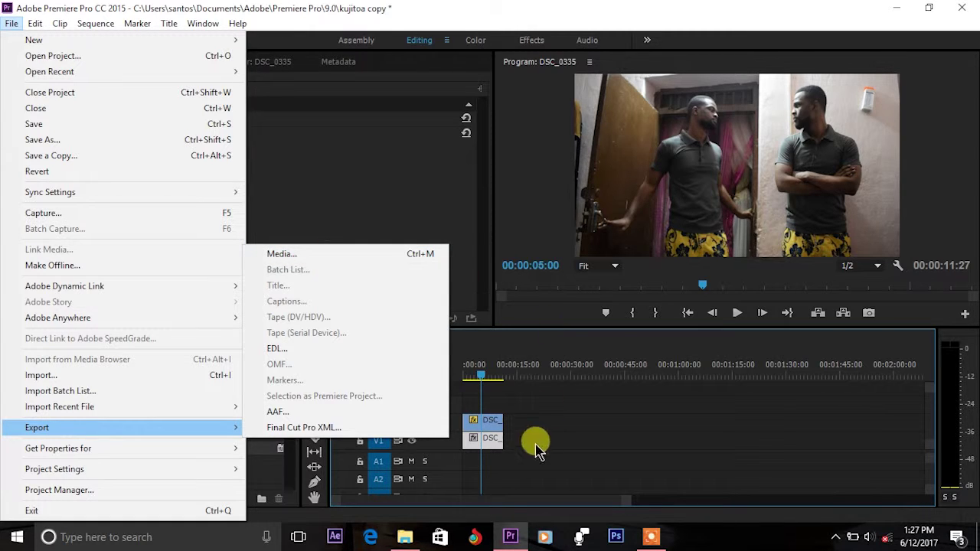
{"action": "left_click", "coordinate": [632, 398]}
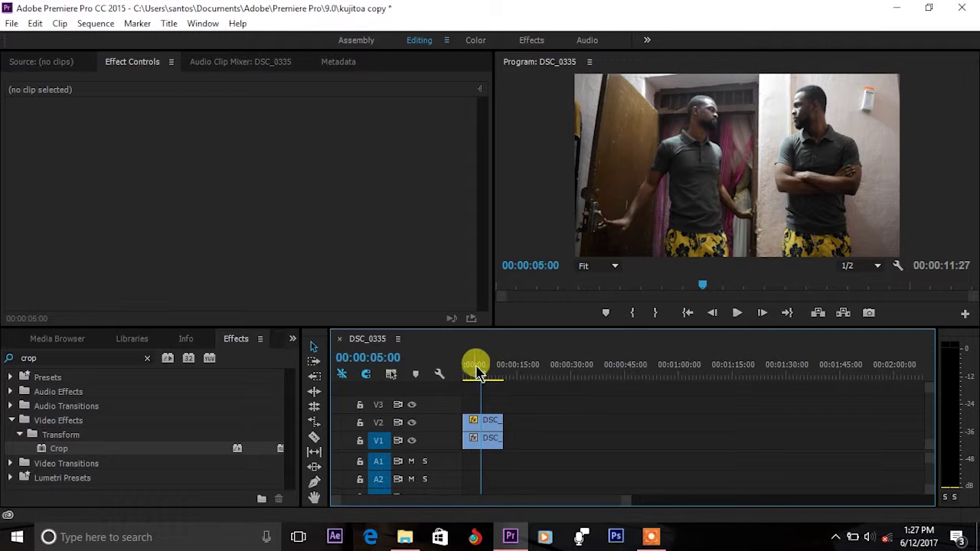
{"action": "mouse_move", "coordinate": [481, 377]}
{"action": "left_mouse_down"}
{"action": "mouse_move", "coordinate": [489, 377]}
{"action": "mouse_move", "coordinate": [467, 379]}
{"action": "left_mouse_up"}
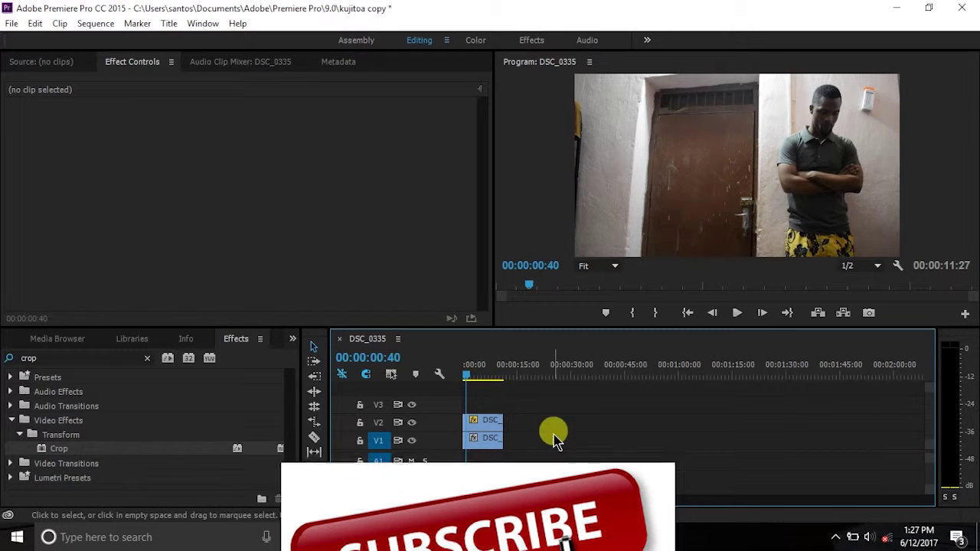
{"action": "left_click", "coordinate": [466, 376]}
{"action": "key", "text": "space"}
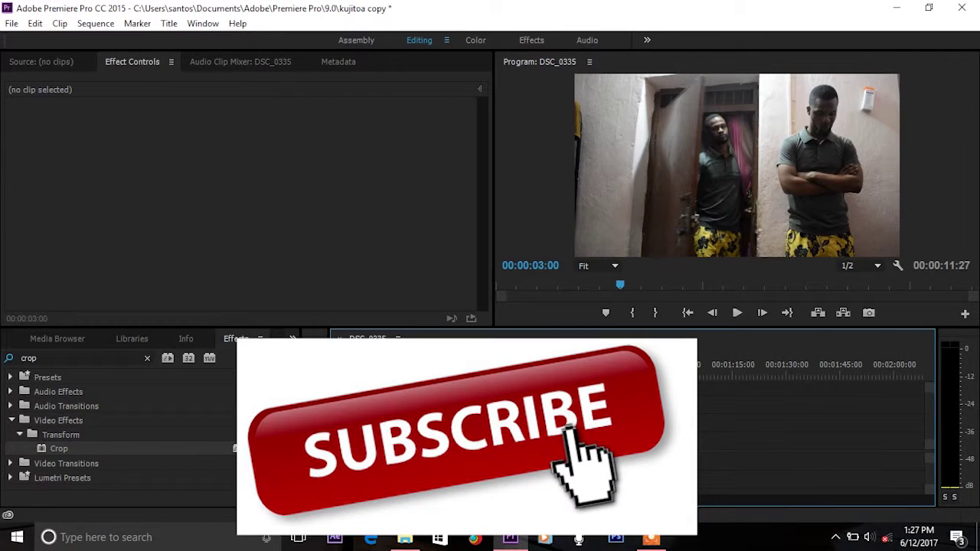
{"action": "left_click", "coordinate": [465, 376]}
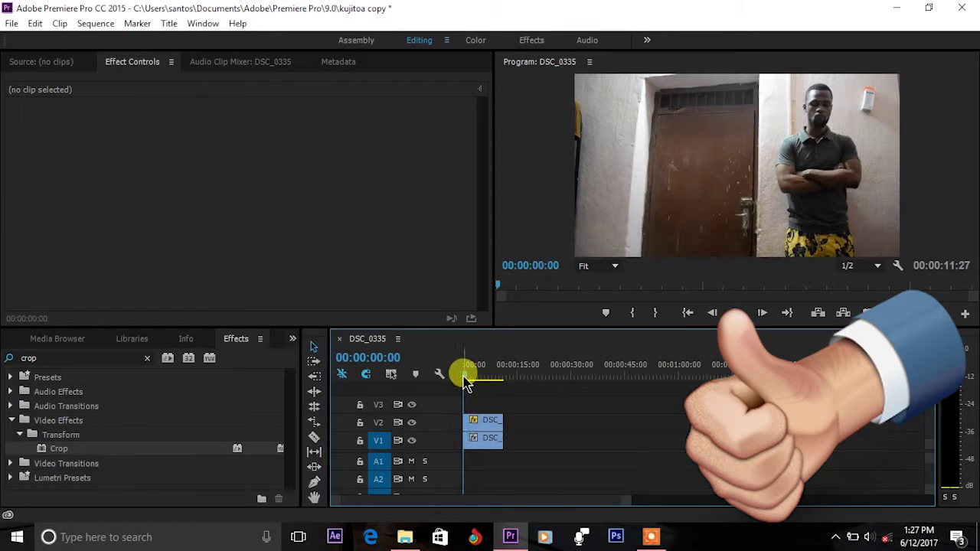
{"action": "left_click_drag", "start_coordinate": [466, 379], "coordinate": [499, 378]}
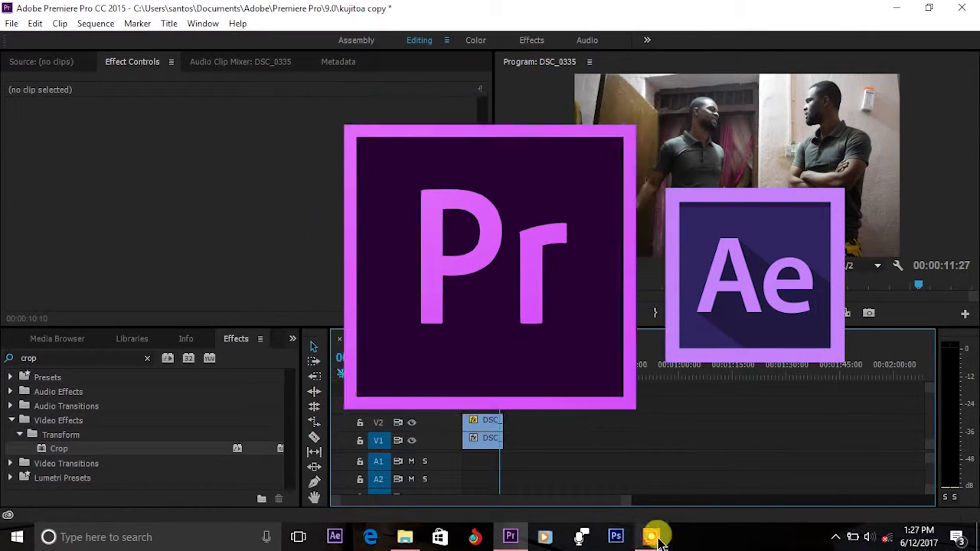
{"action": "mouse_move", "coordinate": [657, 540]}
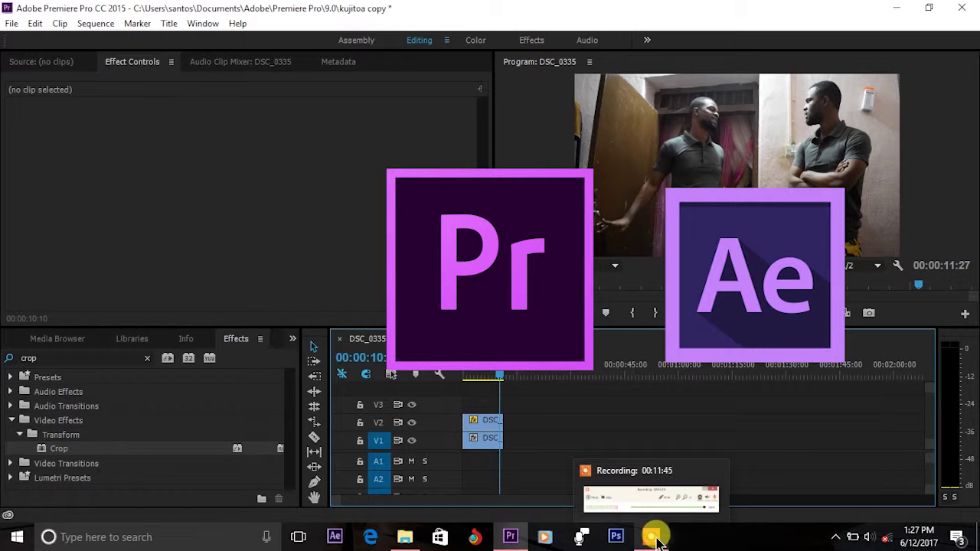
{"action": "mouse_move", "coordinate": [651, 518]}
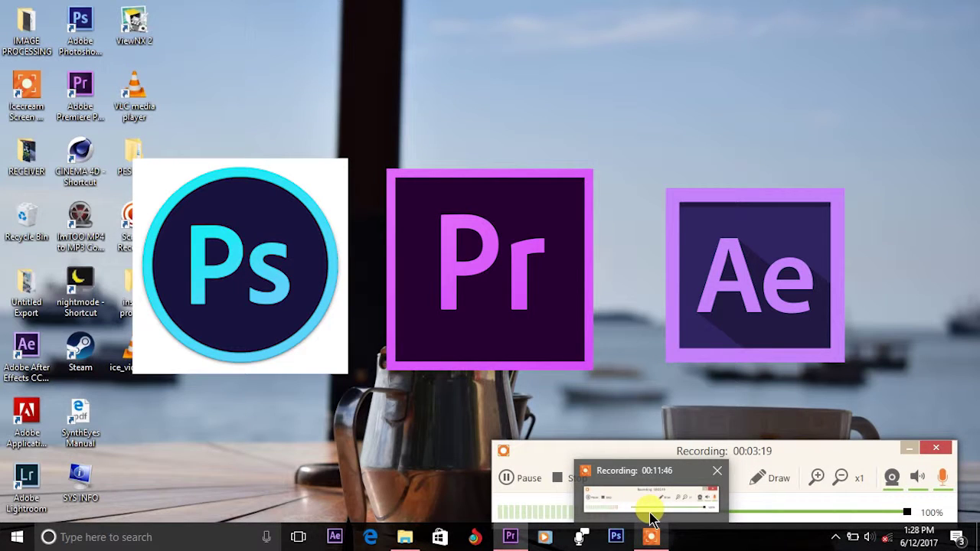